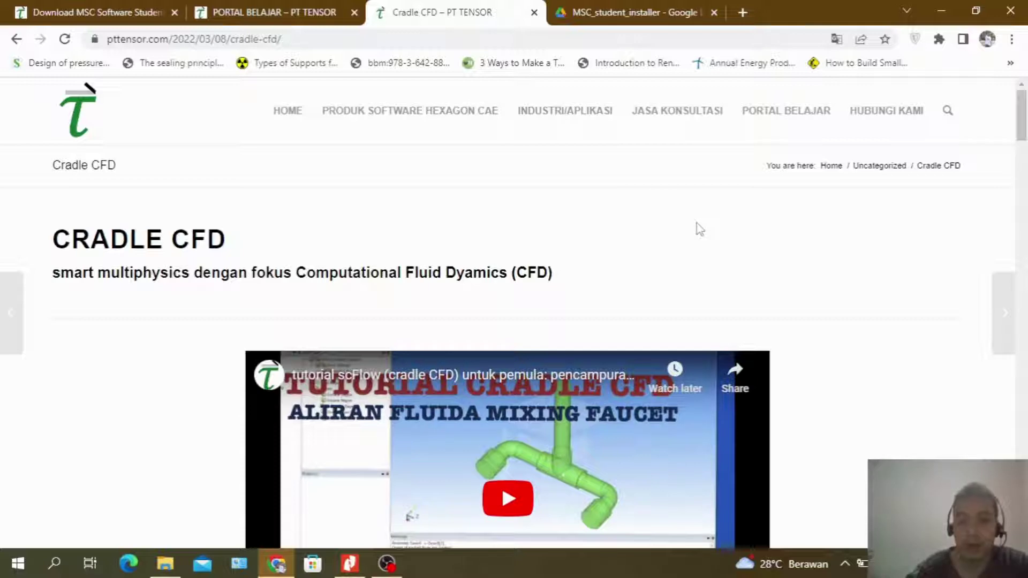
# Step: Open the free student software download page from the Portal Belajar page of the PT Tensor website
pyautogui.scroll(-5, 663, 230)
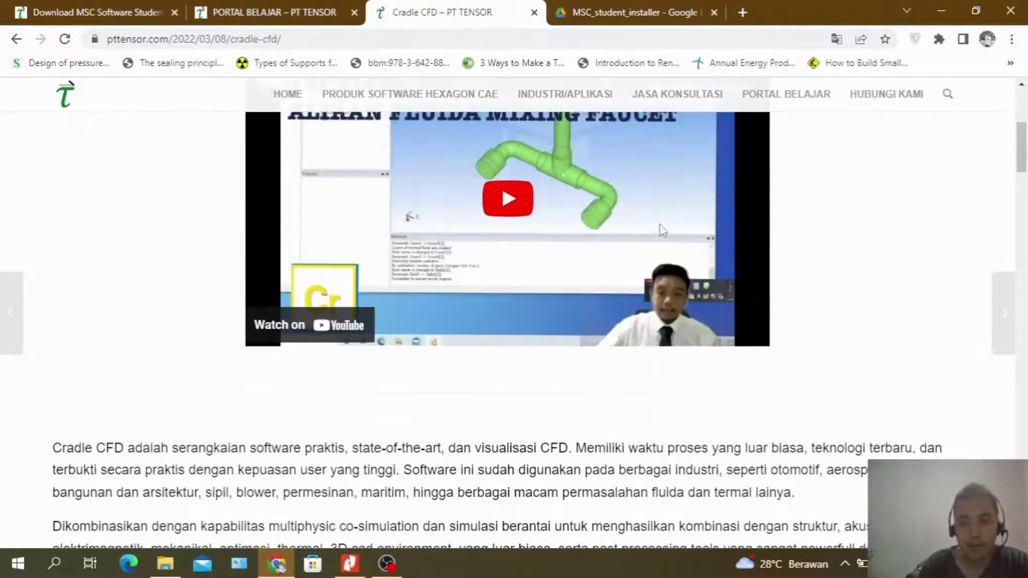
pyautogui.scroll(5, 663, 230)
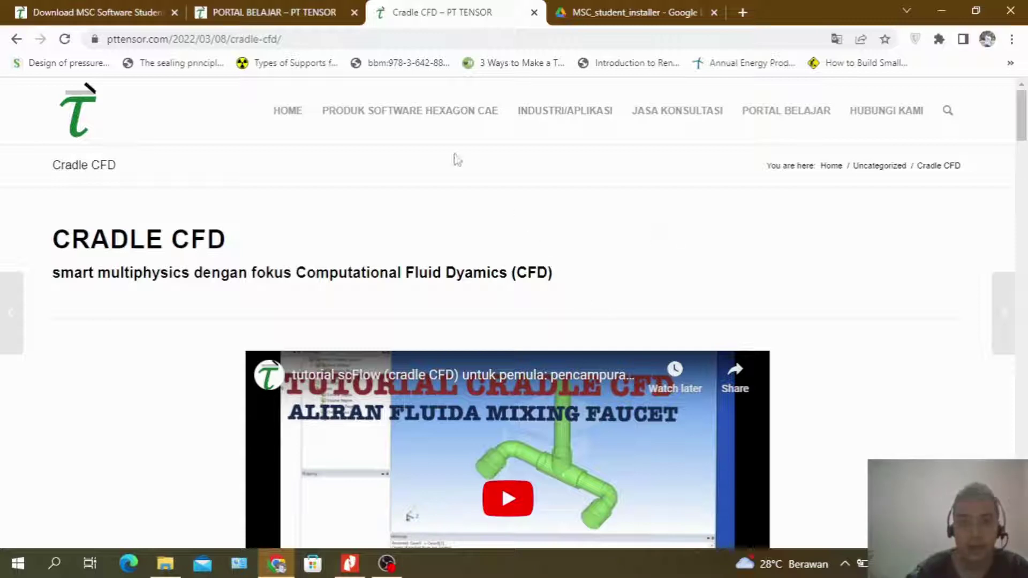
pyautogui.click(76, 7)
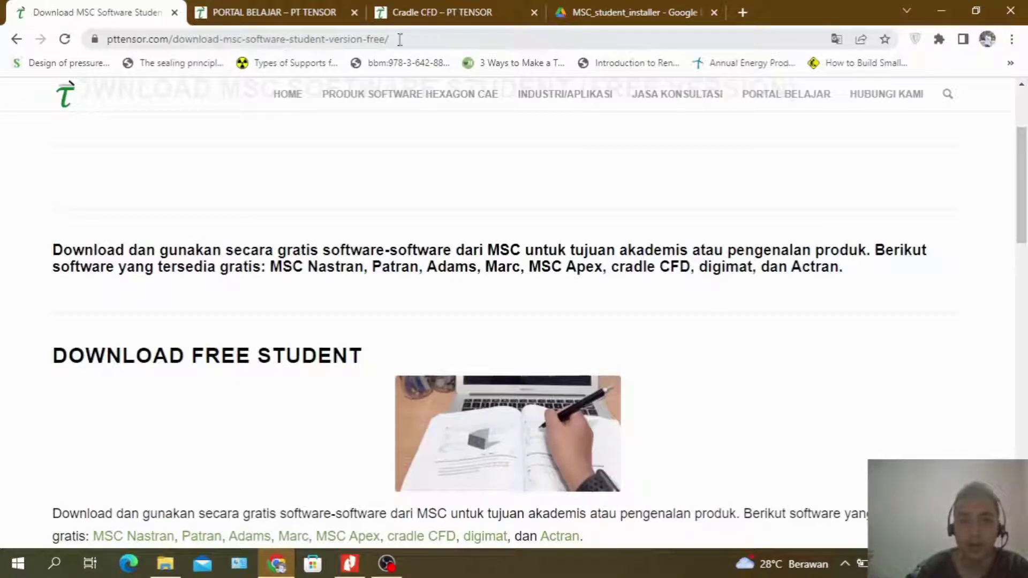
pyautogui.moveTo(390, 39); pyautogui.dragTo(109, 40)
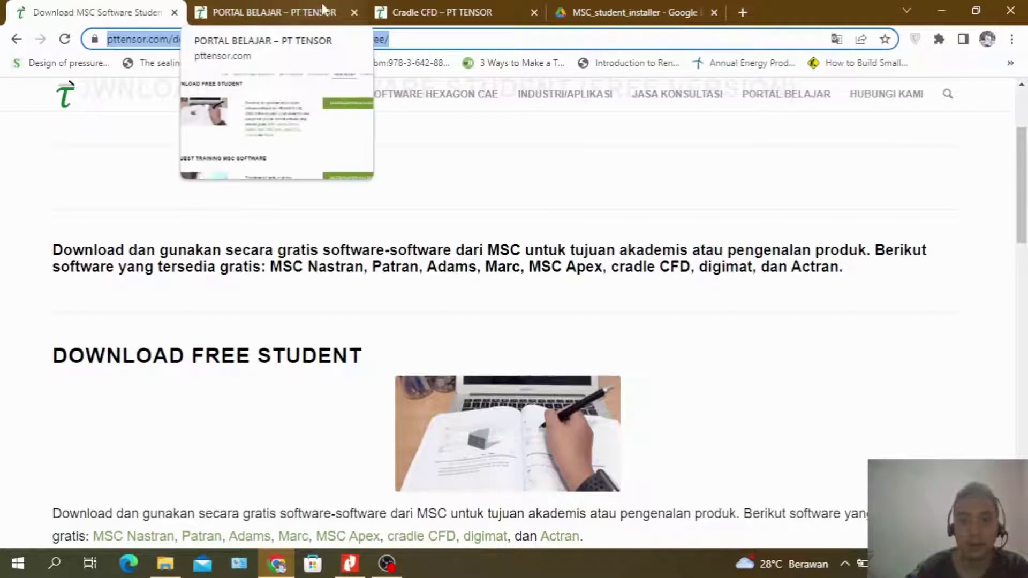
pyautogui.click(778, 102)
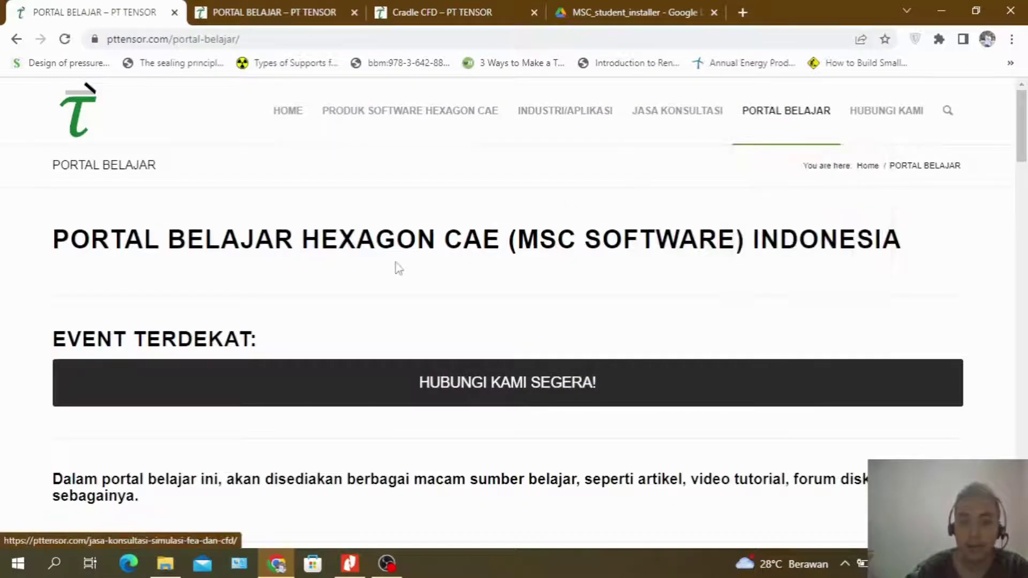
pyautogui.scroll(-6, 397, 265)
pyautogui.click(815, 301)
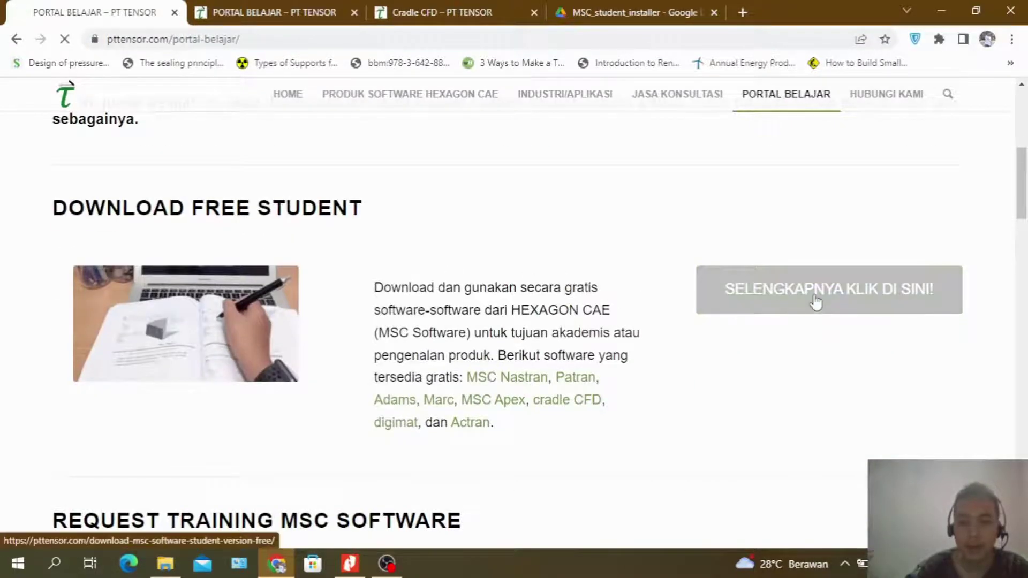
# Step: Review the request form for free download access, then open the MSC_student_installer folder in Google Drive
pyautogui.scroll(-10, 236, 315)
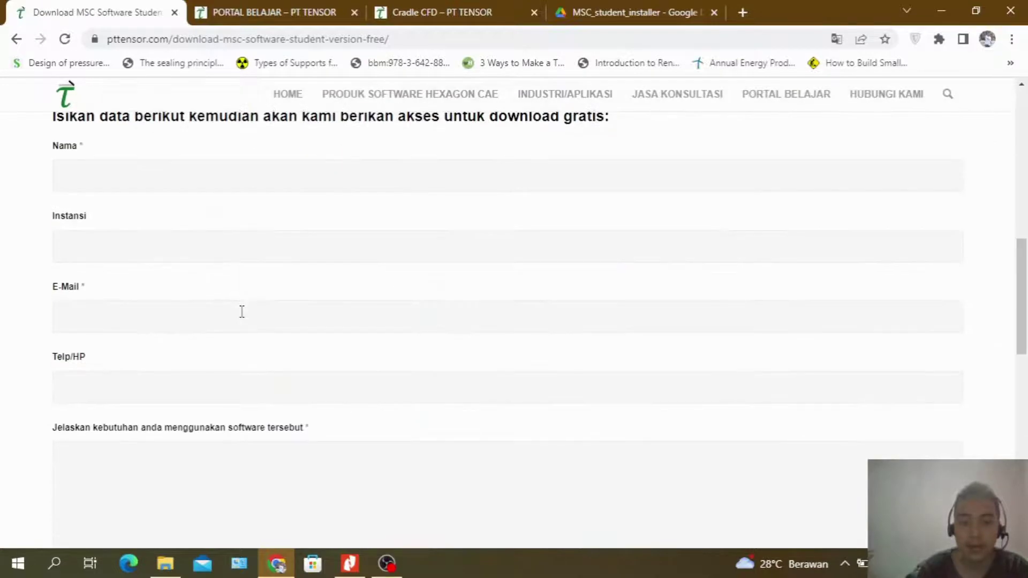
pyautogui.scroll(1, 247, 310)
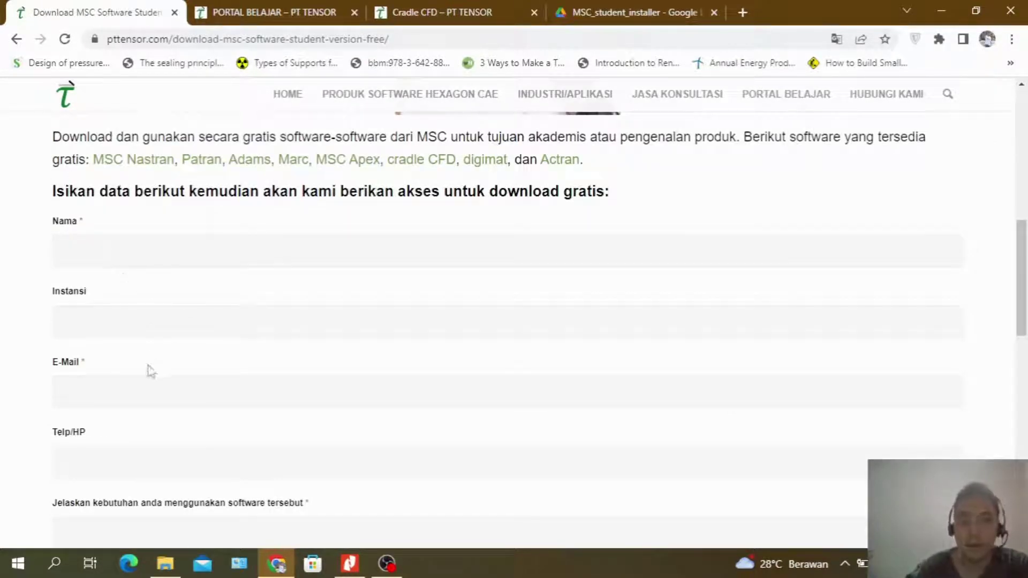
pyautogui.scroll(-2, 149, 381)
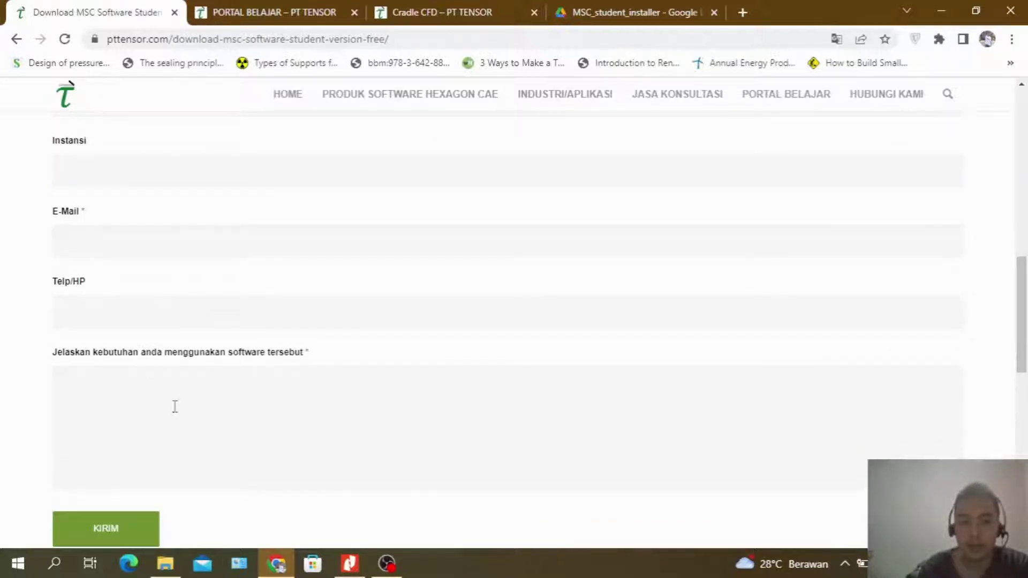
pyautogui.scroll(-3, 214, 389)
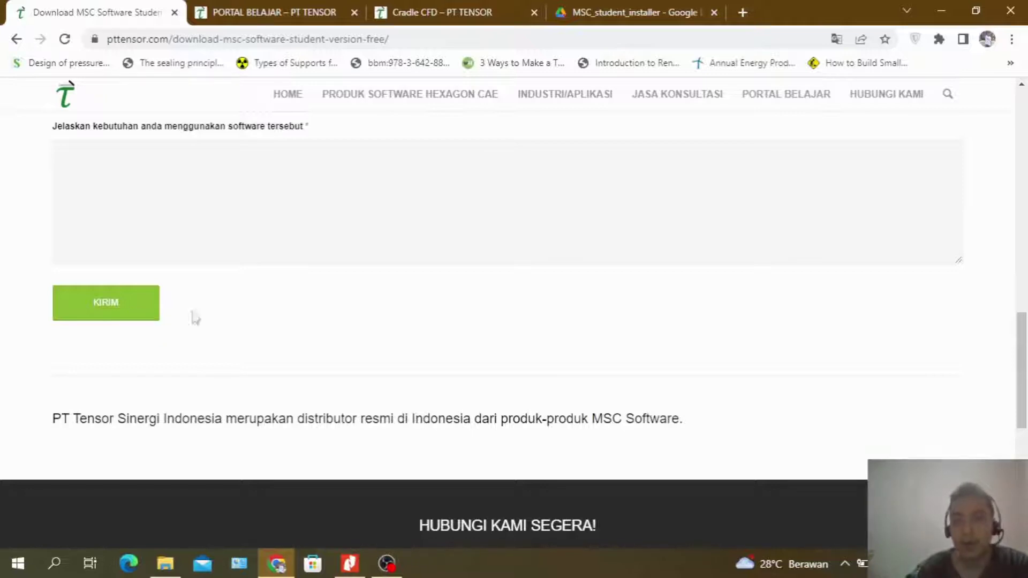
pyautogui.click(629, 8)
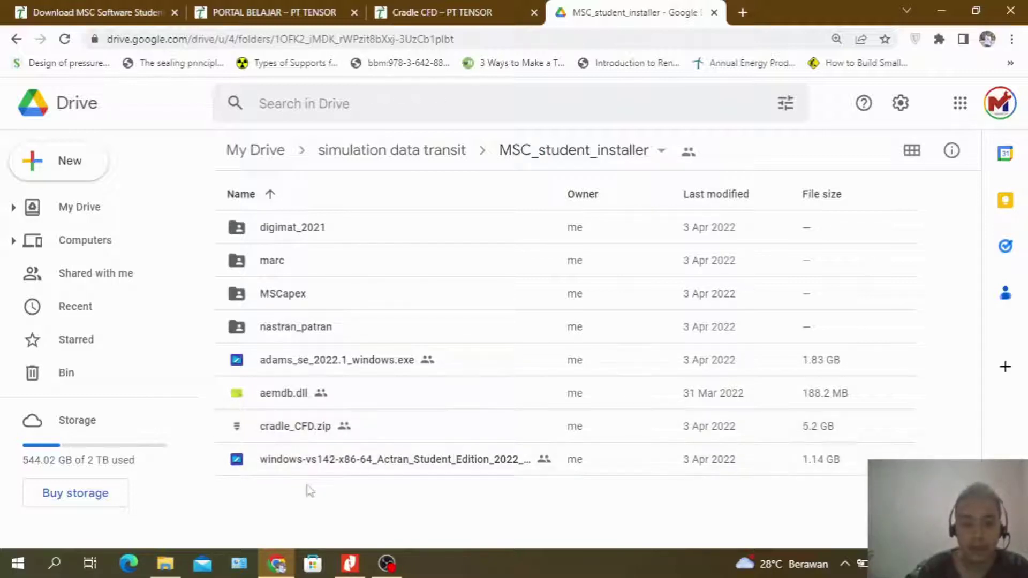
# Step: Switch to File Explorer and open the CDimage_SE folder inside the extracted cradle_CFD folder, with the browser out of the way
pyautogui.click(180, 566)
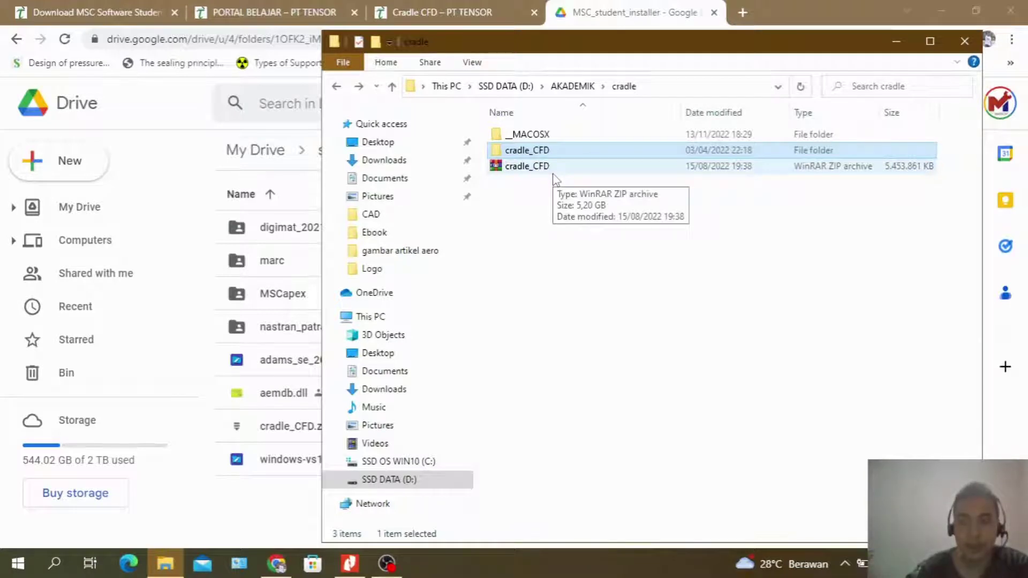
pyautogui.click(556, 137)
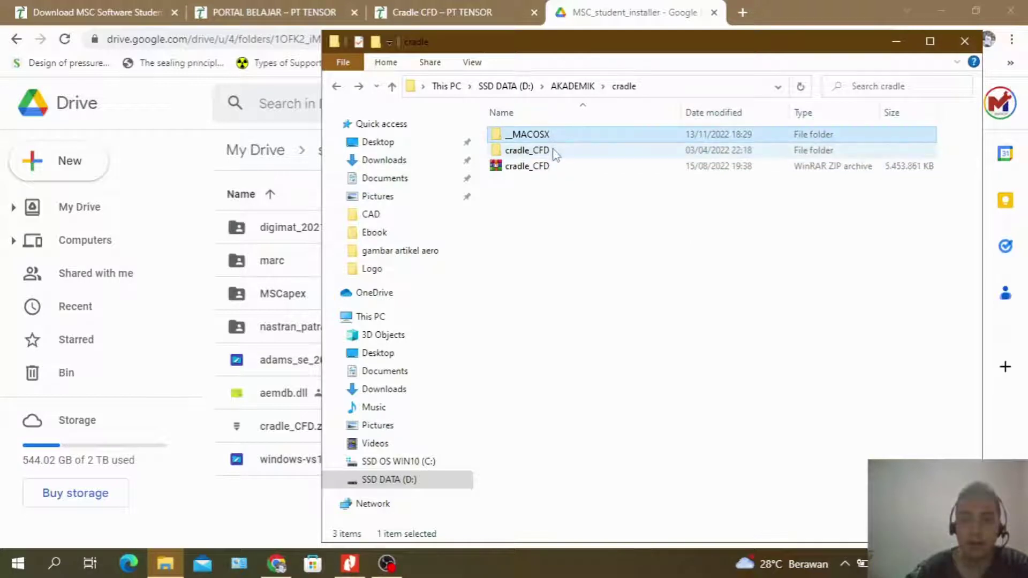
pyautogui.click(554, 152)
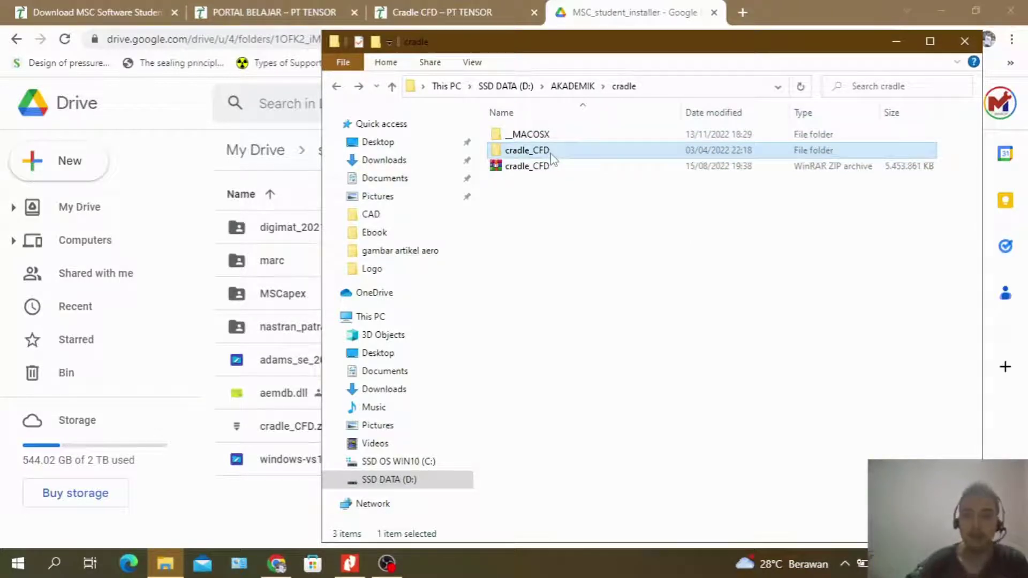
pyautogui.click(940, 10)
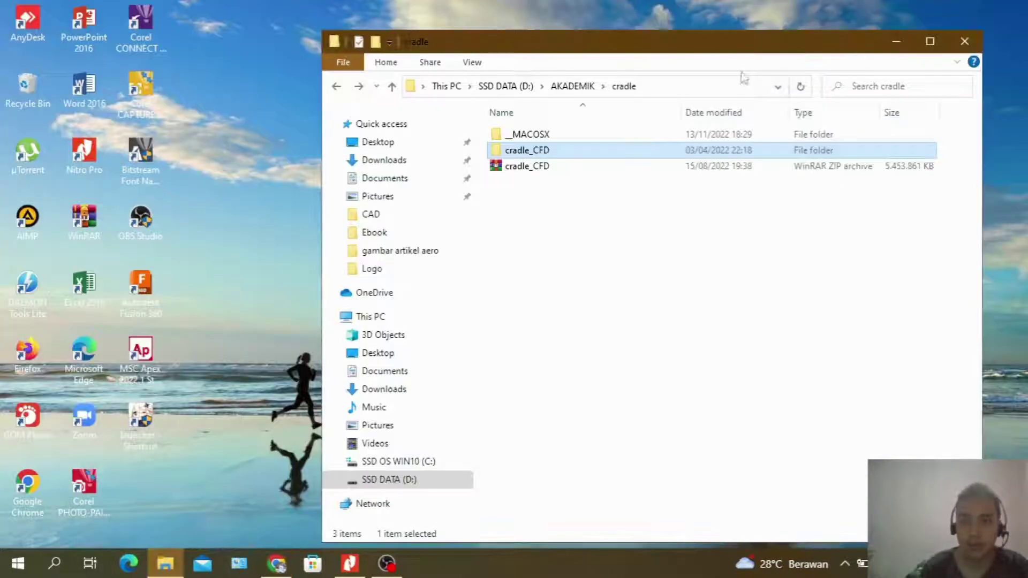
pyautogui.moveTo(724, 47); pyautogui.dragTo(679, 46)
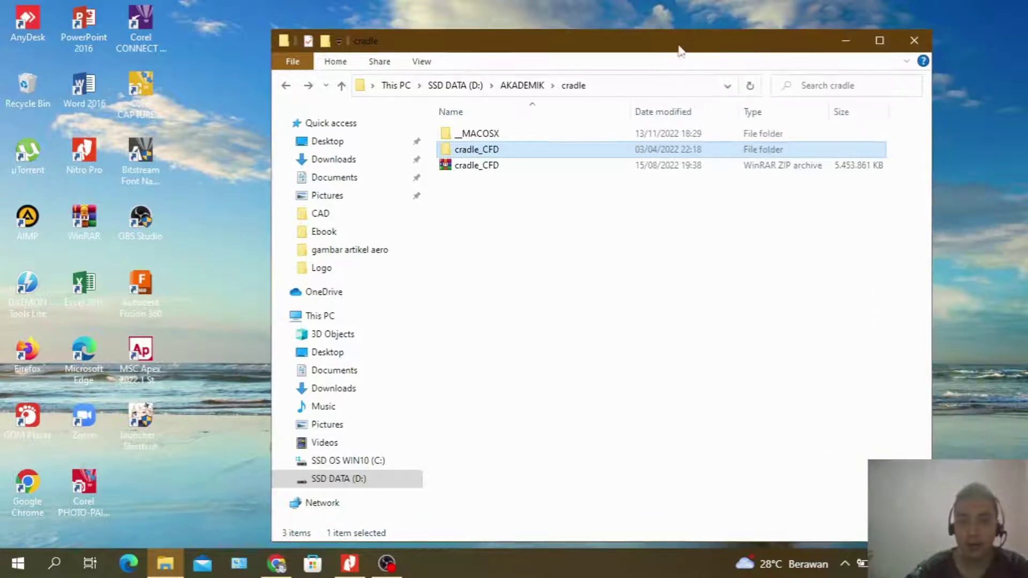
pyautogui.doubleClick(522, 155)
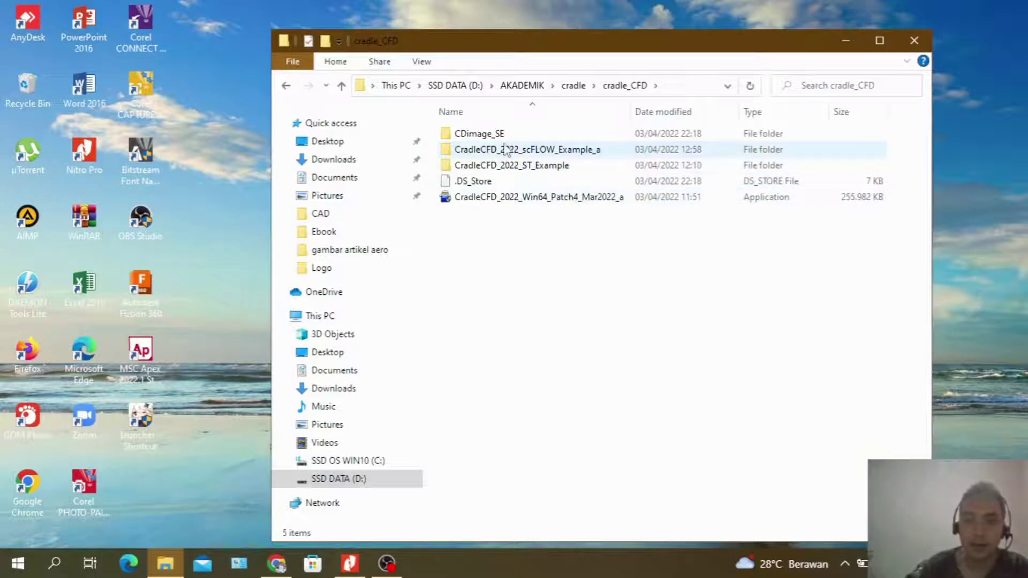
pyautogui.doubleClick(504, 137)
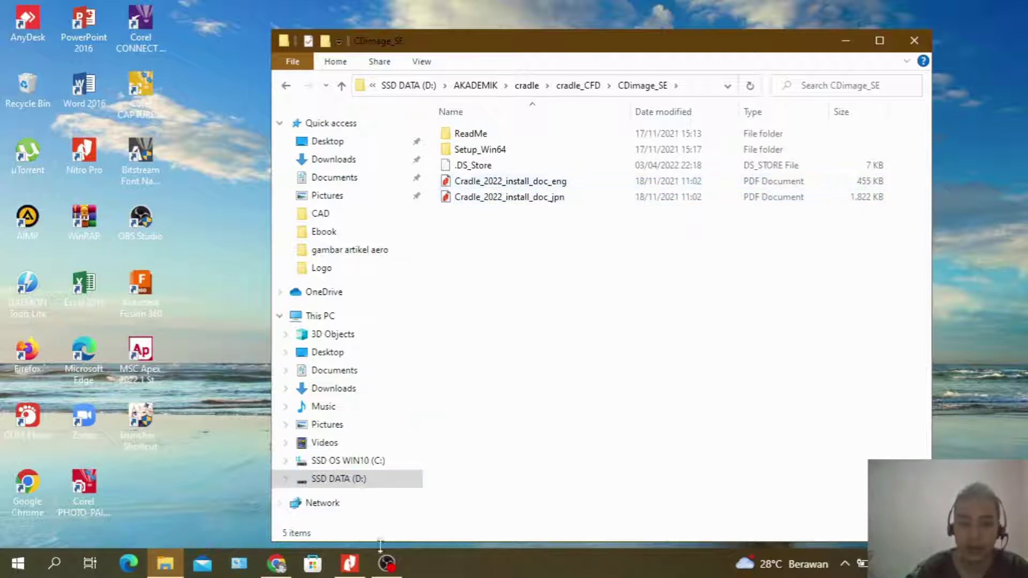
# Step: Consult section 2.1 Installation of the Cradle 2022 installation guide in Nitro Pro, and launch the setup application from the Setup_Win64 folder
pyautogui.click(364, 568)
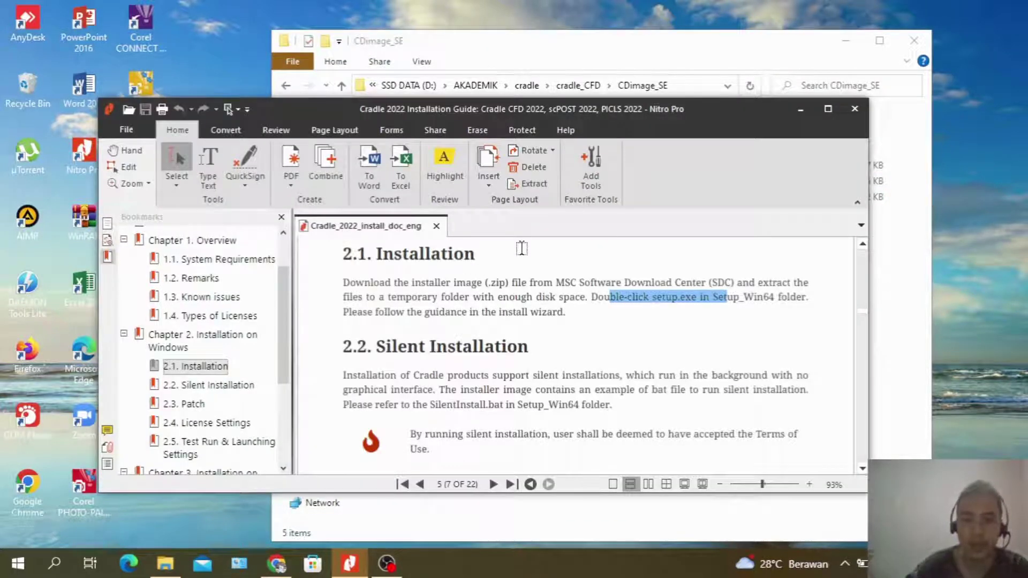
pyautogui.moveTo(555, 282); pyautogui.dragTo(654, 298)
pyautogui.click(681, 302)
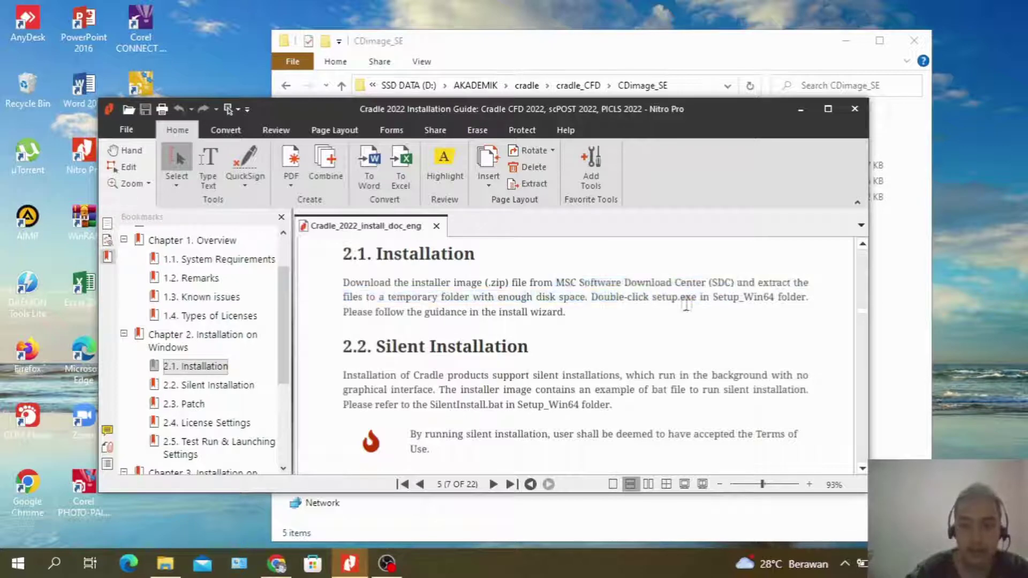
pyautogui.click(800, 111)
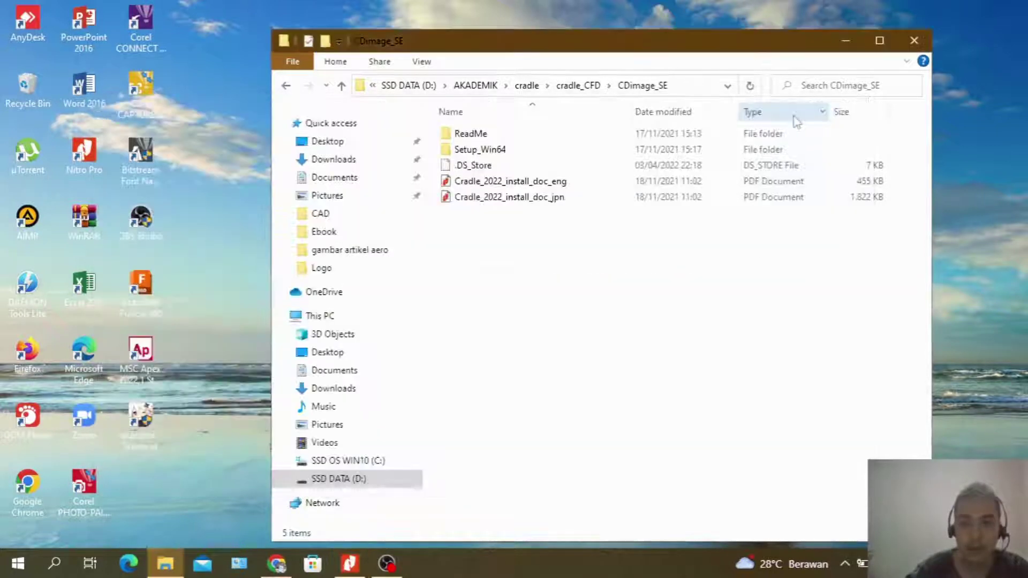
pyautogui.doubleClick(510, 150)
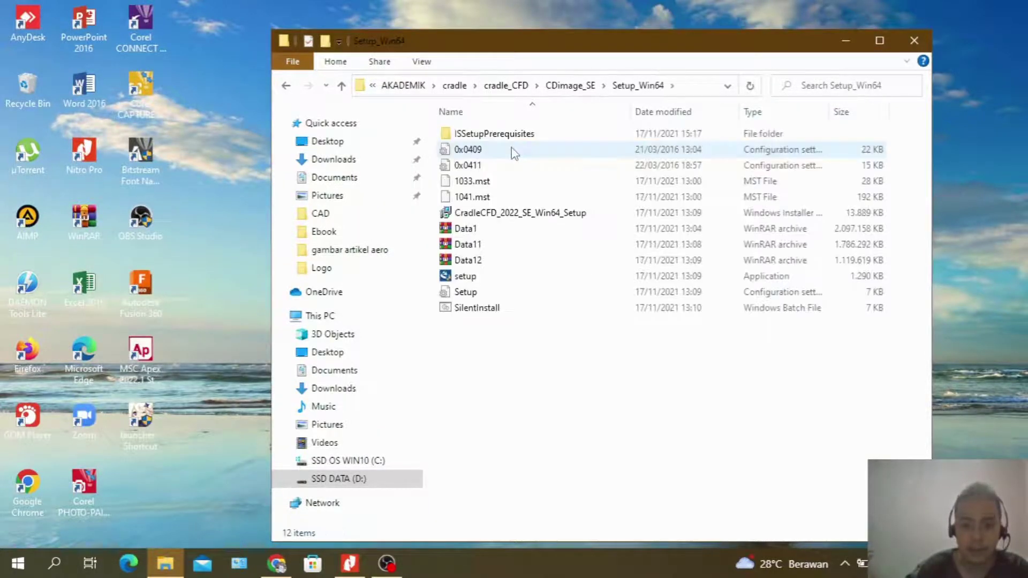
pyautogui.click(478, 280)
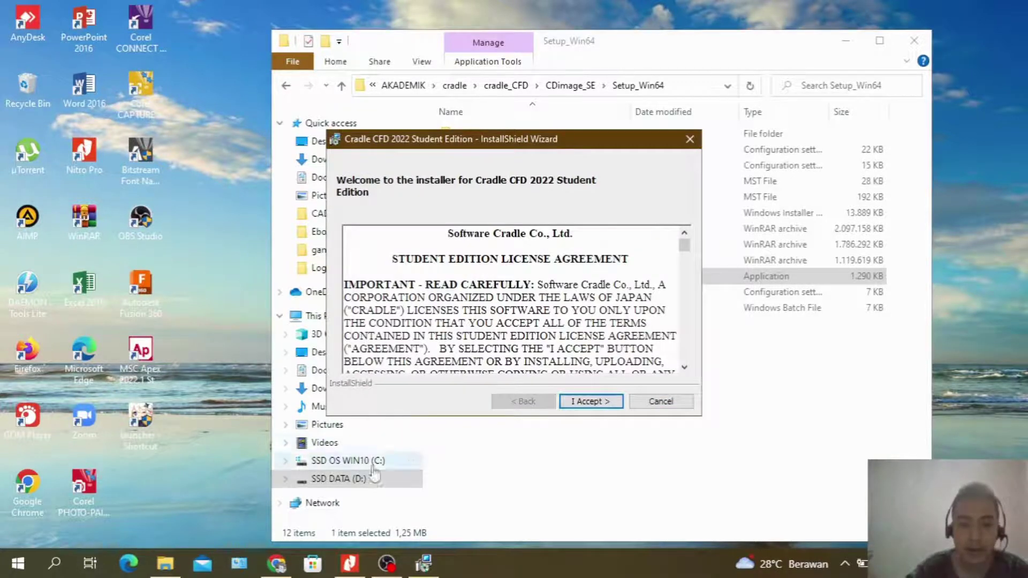
# Step: Switch to Chrome and examine the Cradle CFD product page, covering scFLOW, scSTREAM, scPOST, PICLS and the supporting tools
pyautogui.click(276, 563)
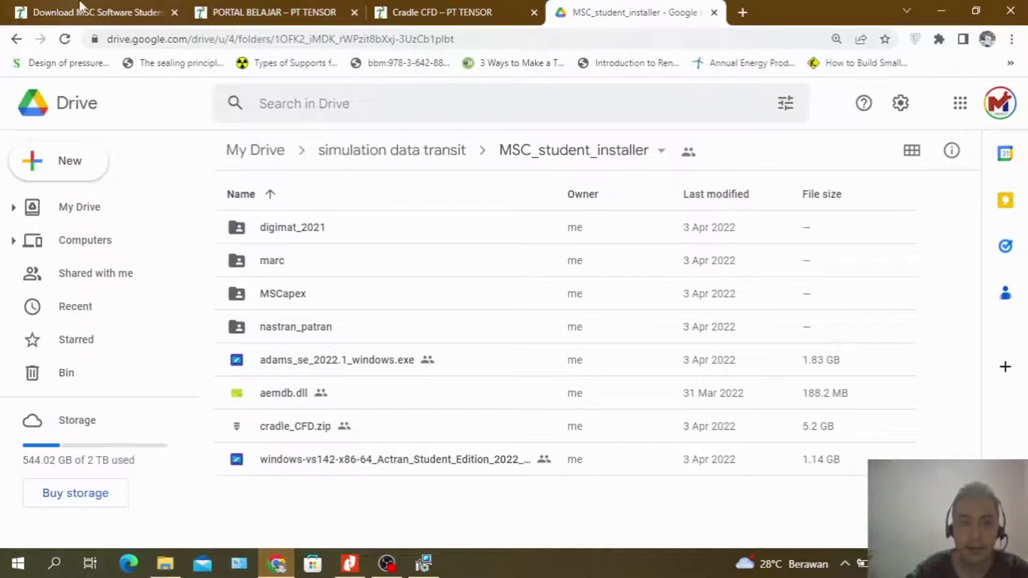
pyautogui.click(407, 12)
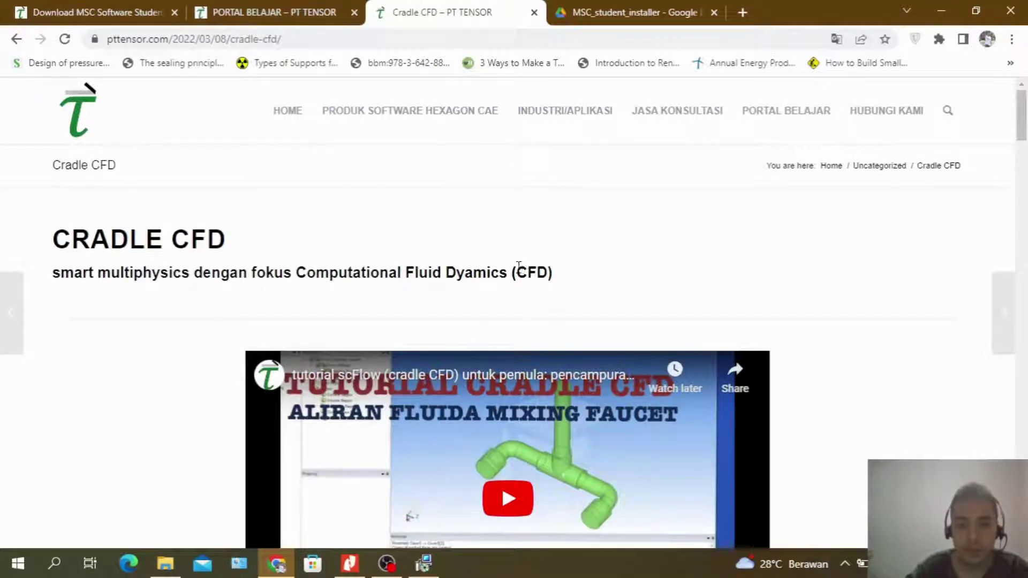
pyautogui.moveTo(518, 267); pyautogui.dragTo(606, 275)
pyautogui.scroll(-8, 438, 313)
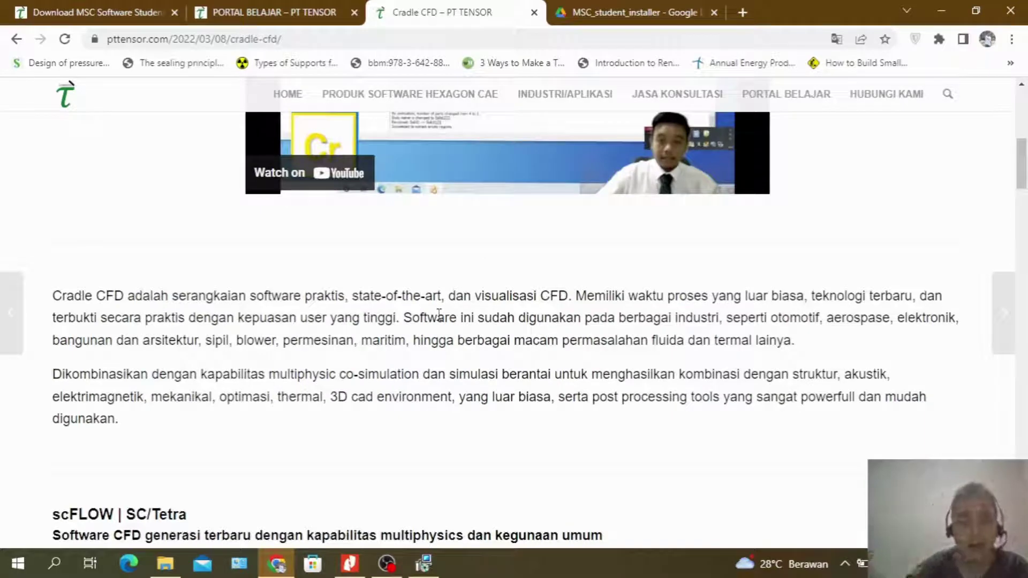
pyautogui.scroll(-7, 155, 429)
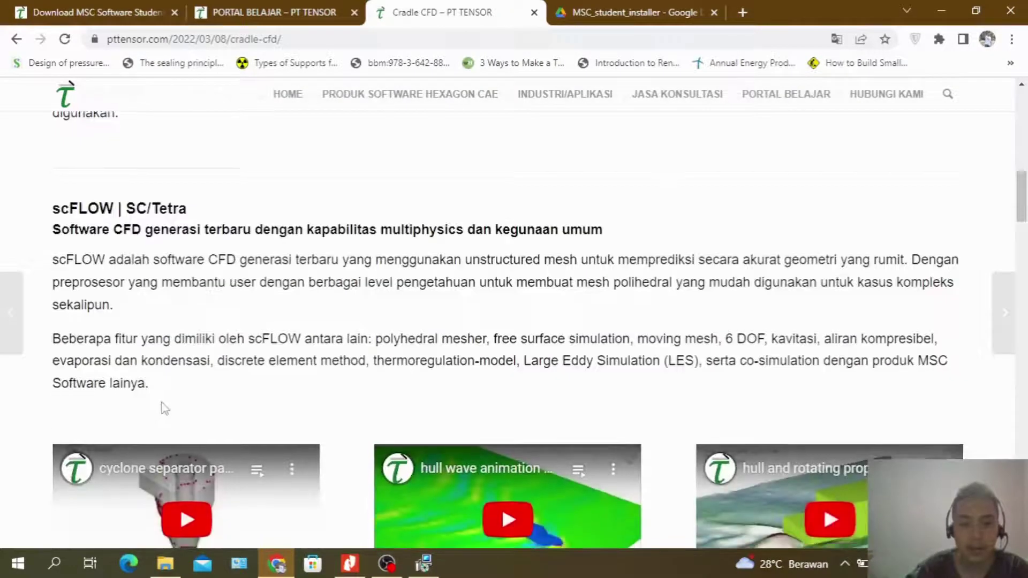
pyautogui.scroll(-5, 300, 335)
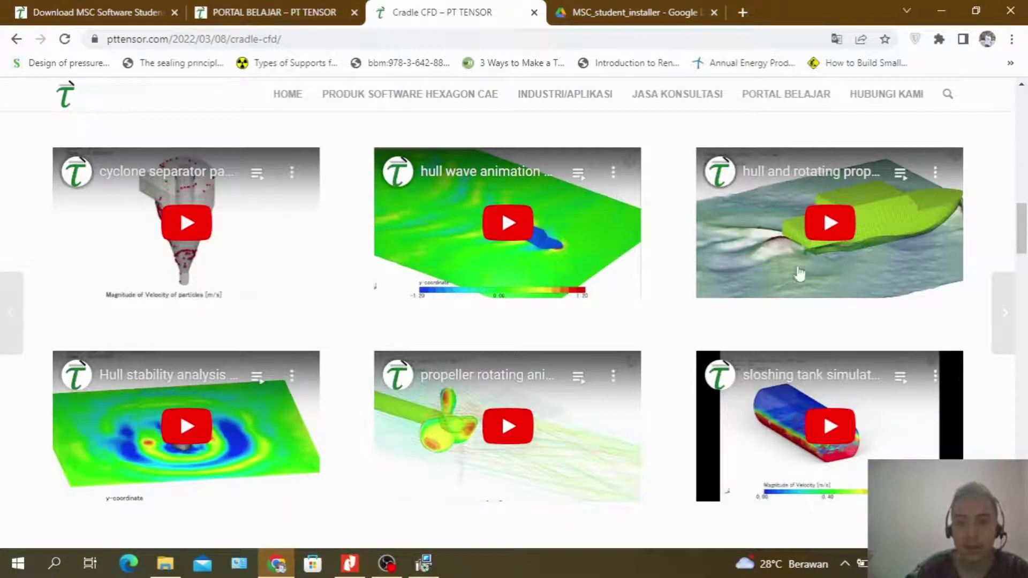
pyautogui.scroll(-5, 749, 278)
pyautogui.scroll(-6, 710, 290)
pyautogui.scroll(3, 802, 262)
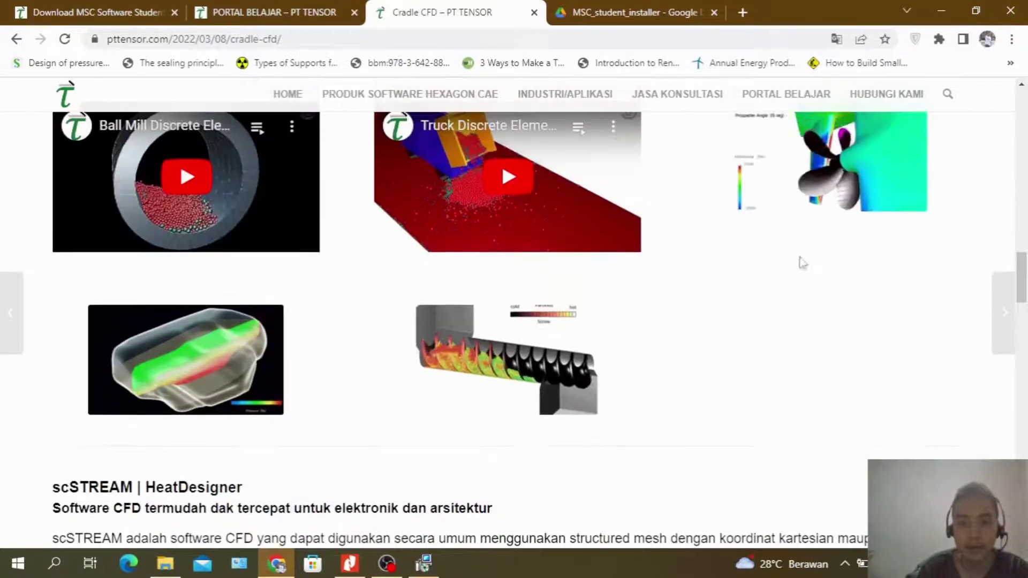
pyautogui.scroll(-12, 331, 318)
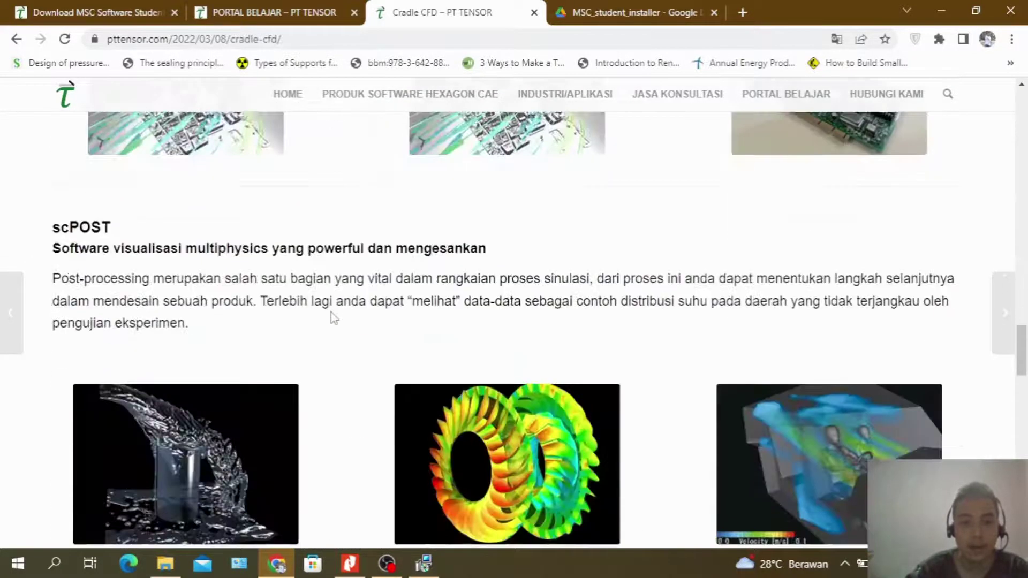
pyautogui.scroll(4, 328, 289)
pyautogui.scroll(-15, 582, 310)
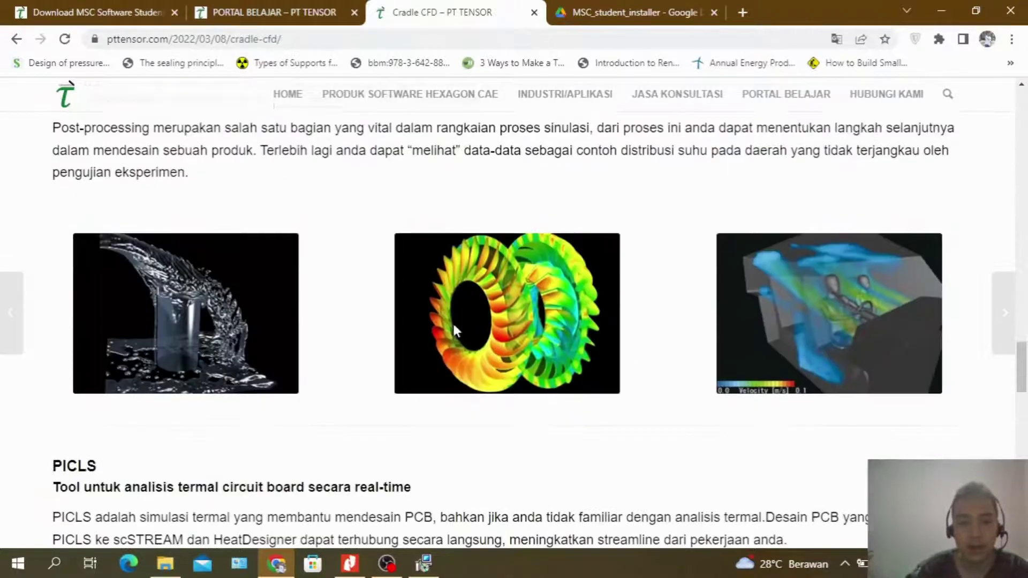
pyautogui.scroll(4, 456, 328)
pyautogui.scroll(-4, 455, 328)
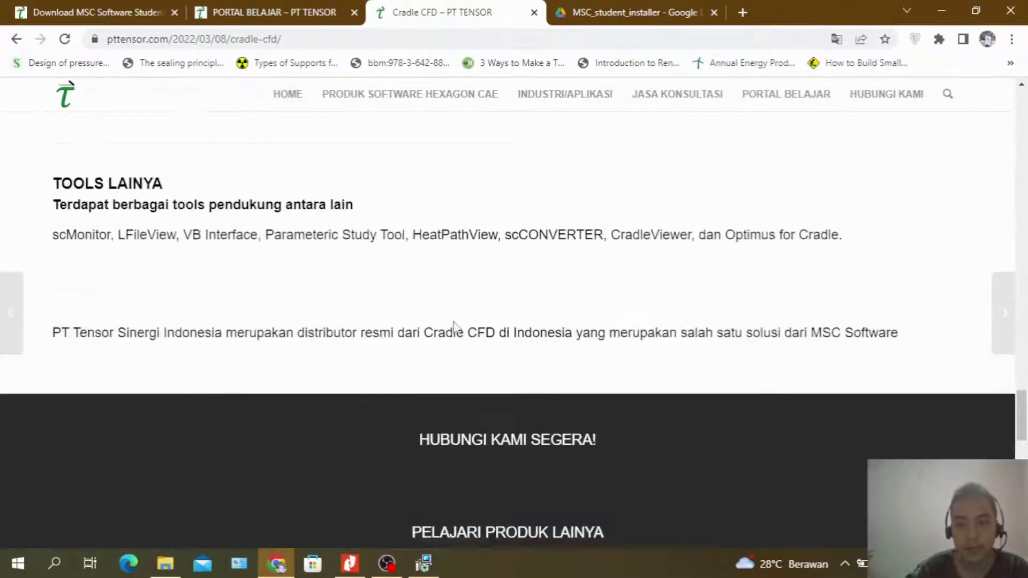
pyautogui.scroll(10, 452, 326)
pyautogui.scroll(5, 420, 412)
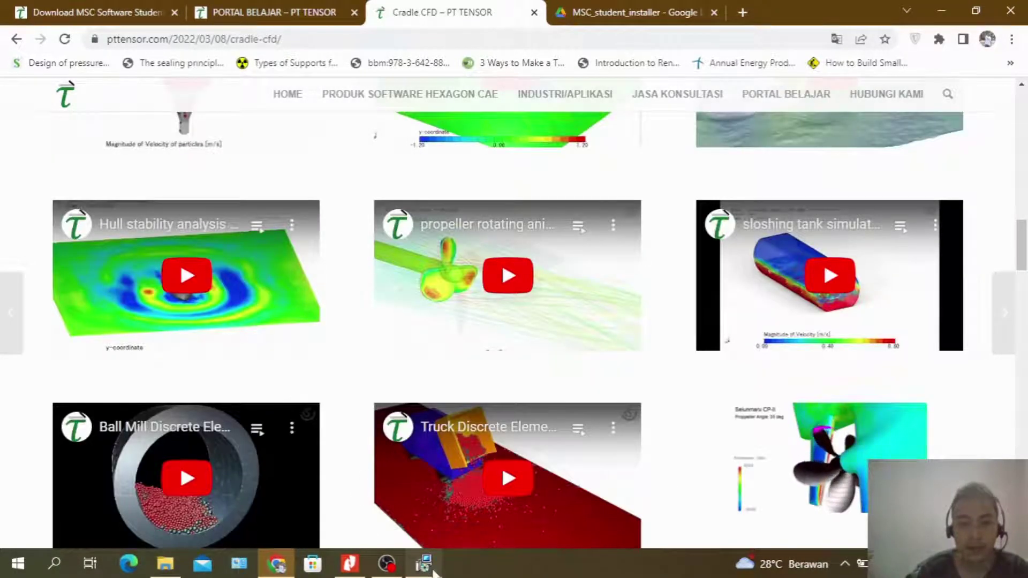
# Step: Return to the Cradle CFD 2022 Student Edition installer, accept the license agreement and confirm the pre-installation notice
pyautogui.click(433, 572)
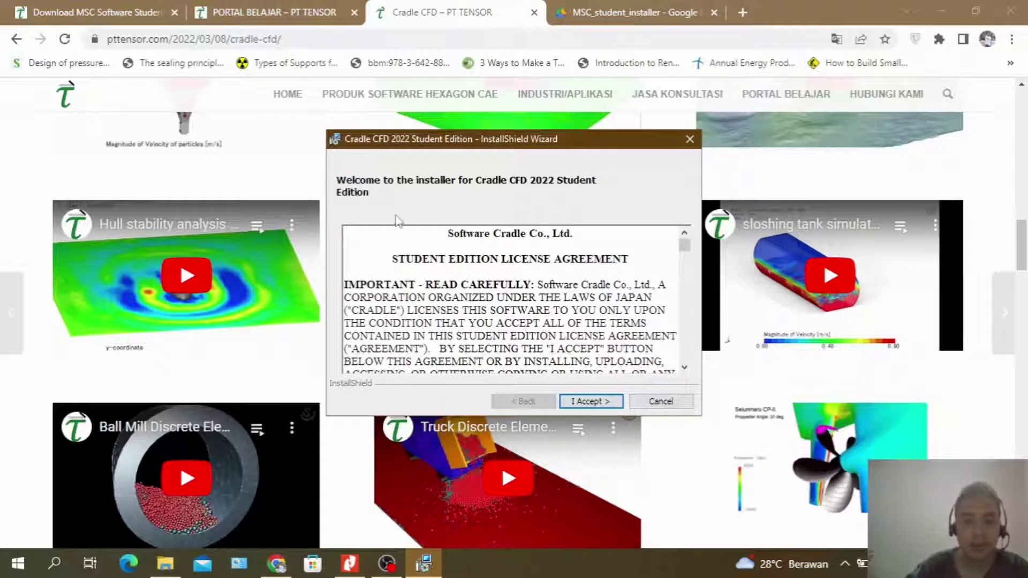
pyautogui.click(589, 401)
pyautogui.click(569, 355)
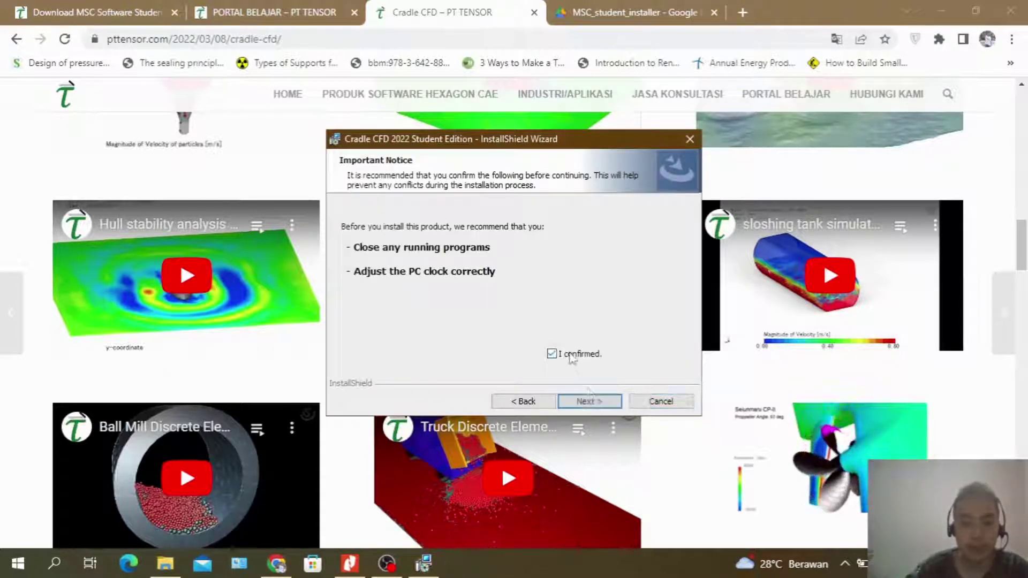
# Step: Proceed to the installer's destination folder setting and browse to D:\AKADEMIK\cradle as the new location
pyautogui.click(599, 404)
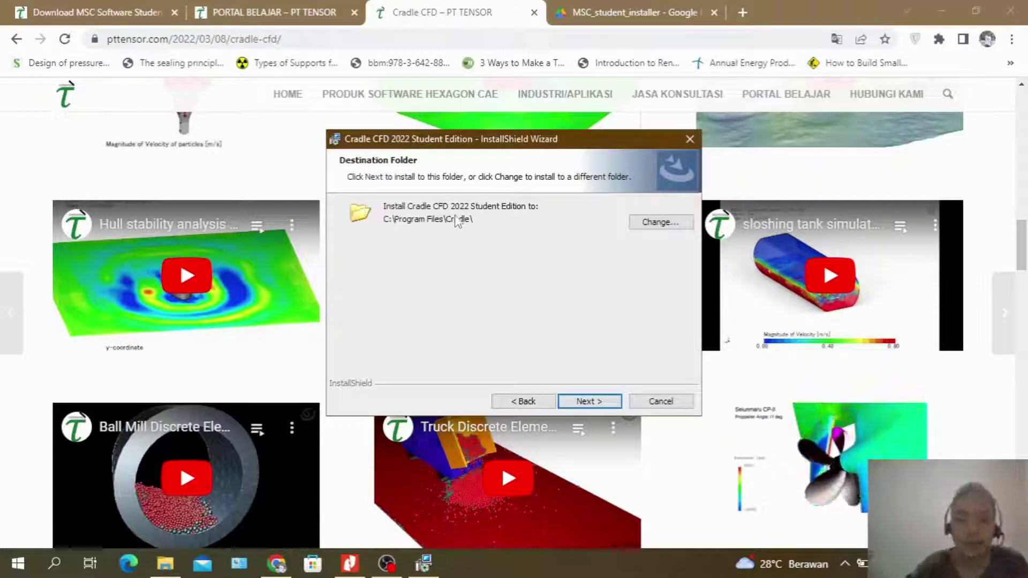
pyautogui.click(664, 223)
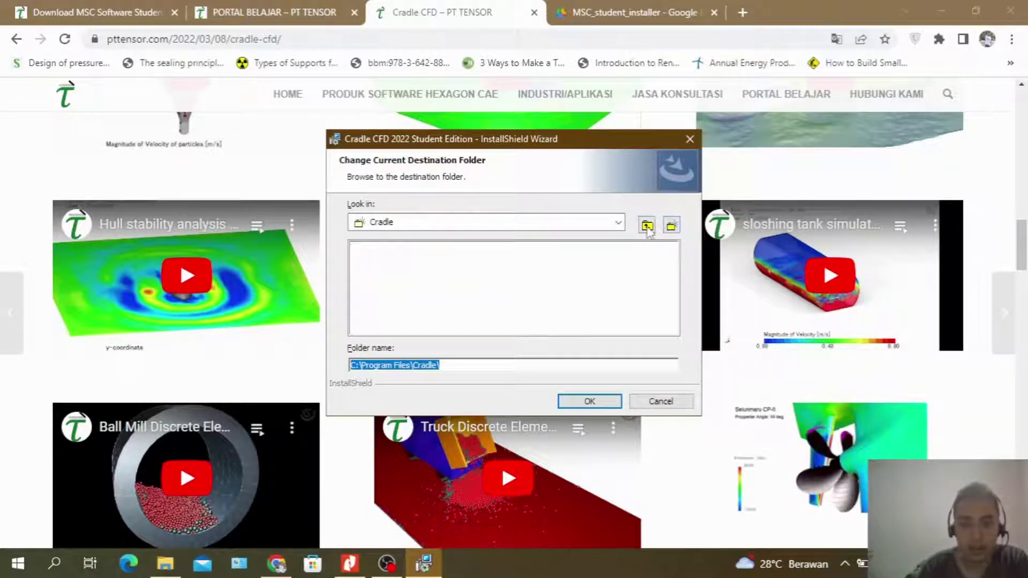
pyautogui.click(610, 225)
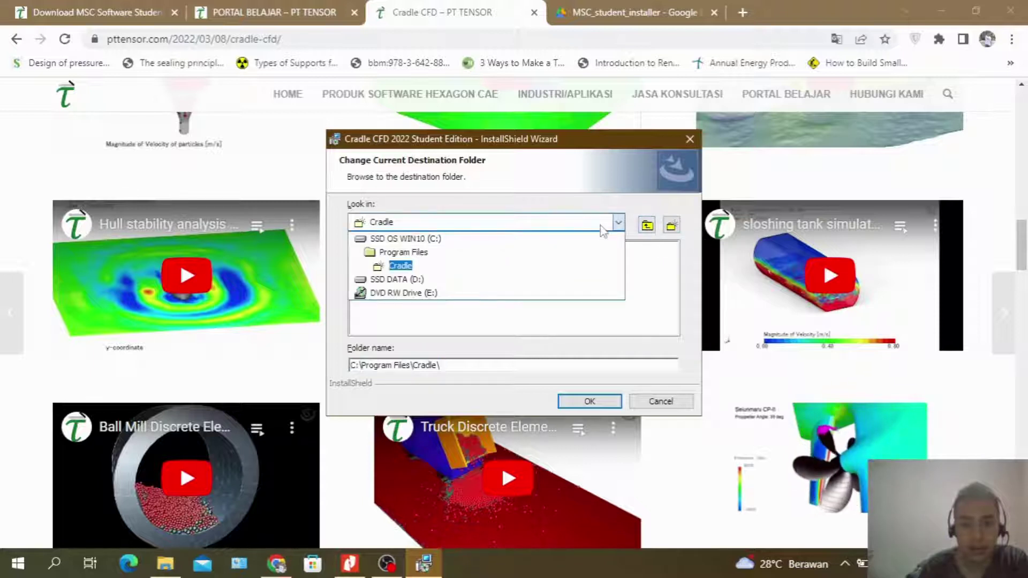
pyautogui.click(426, 279)
pyautogui.click(395, 249)
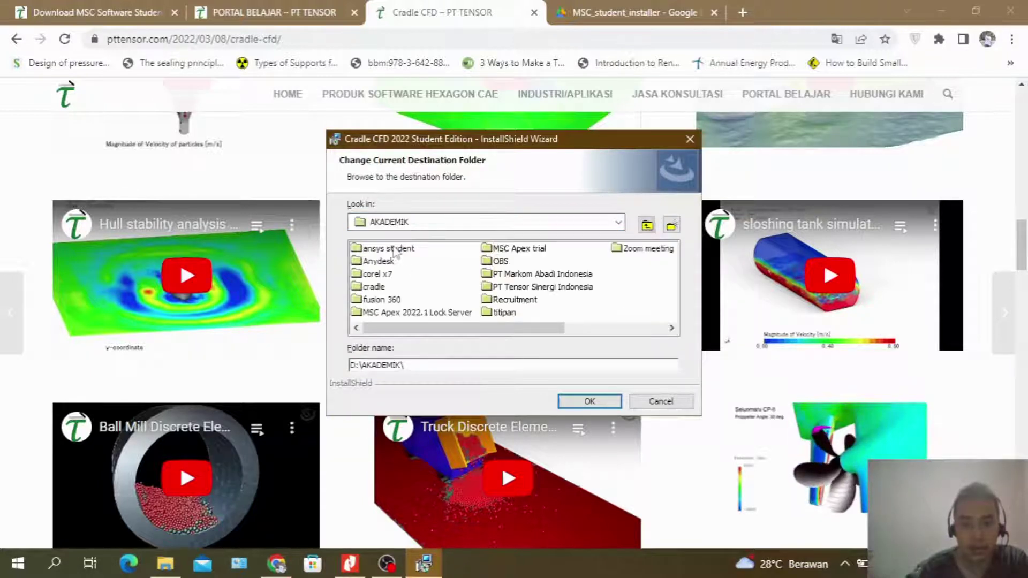
pyautogui.doubleClick(384, 289)
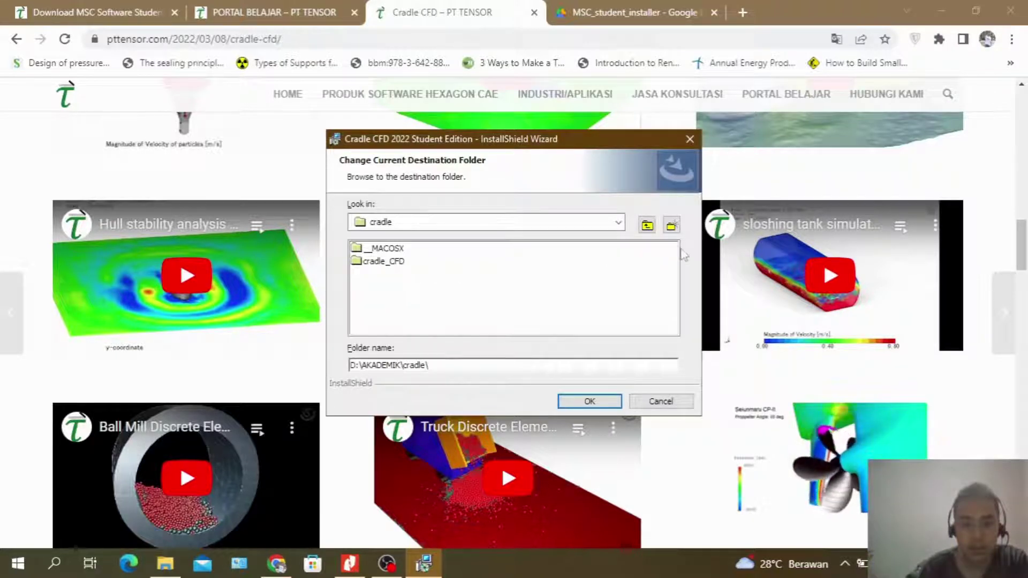
# Step: Create a folder named instalasi inside D:\AKADEMIK\cradle and accept it as the installation destination
pyautogui.click(672, 225)
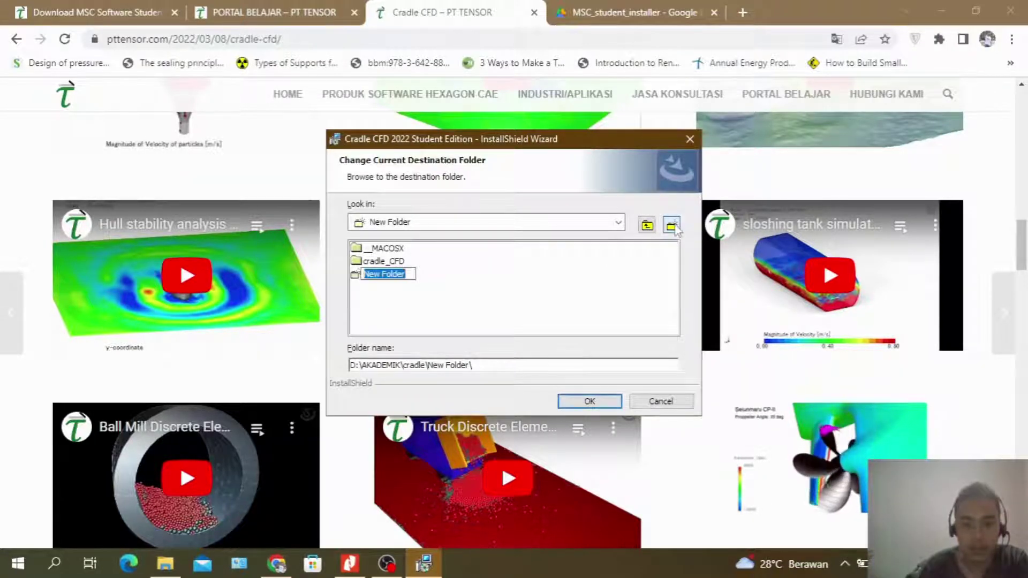
pyautogui.write('instala')
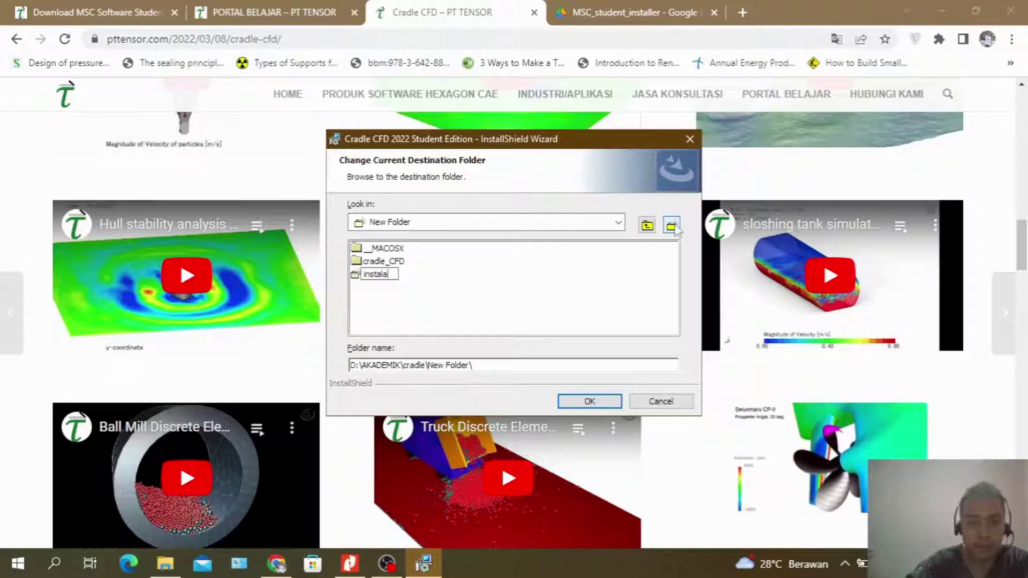
pyautogui.write('si')
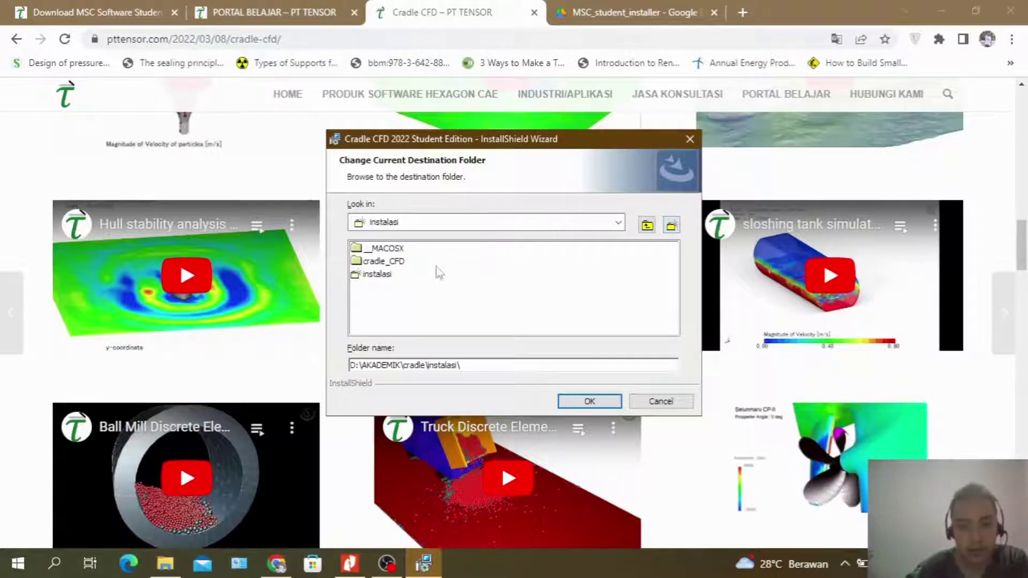
pyautogui.click(383, 274)
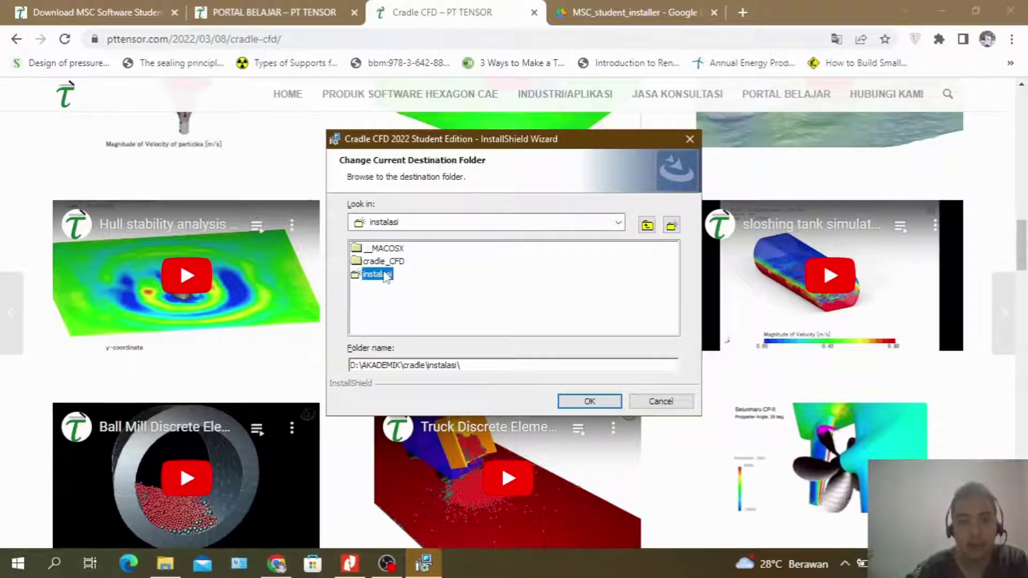
pyautogui.click(591, 399)
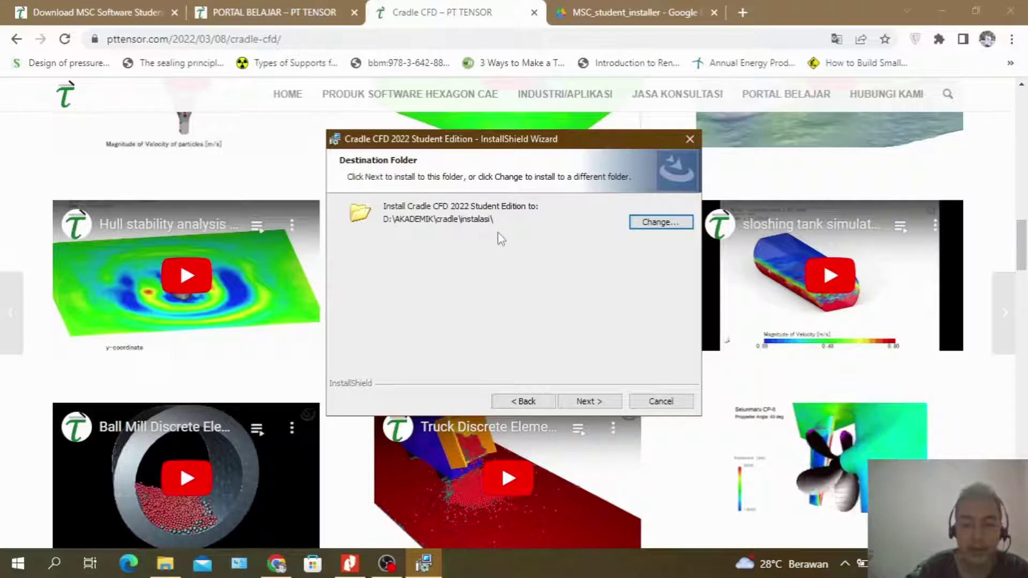
# Step: Run the Cradle CFD 2022 Student Edition installation and finish the wizard without showing the installer log
pyautogui.click(595, 402)
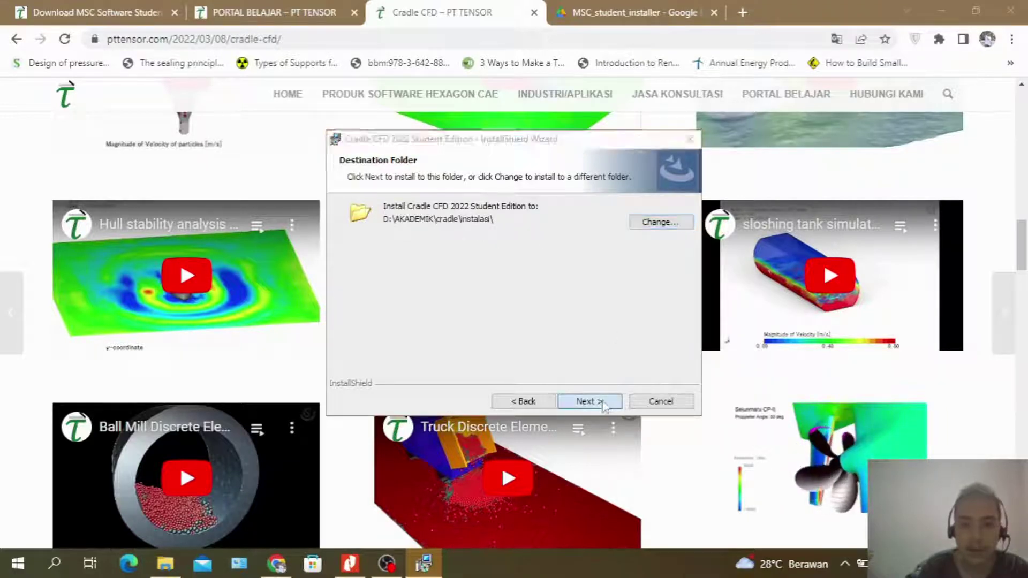
pyautogui.click(589, 401)
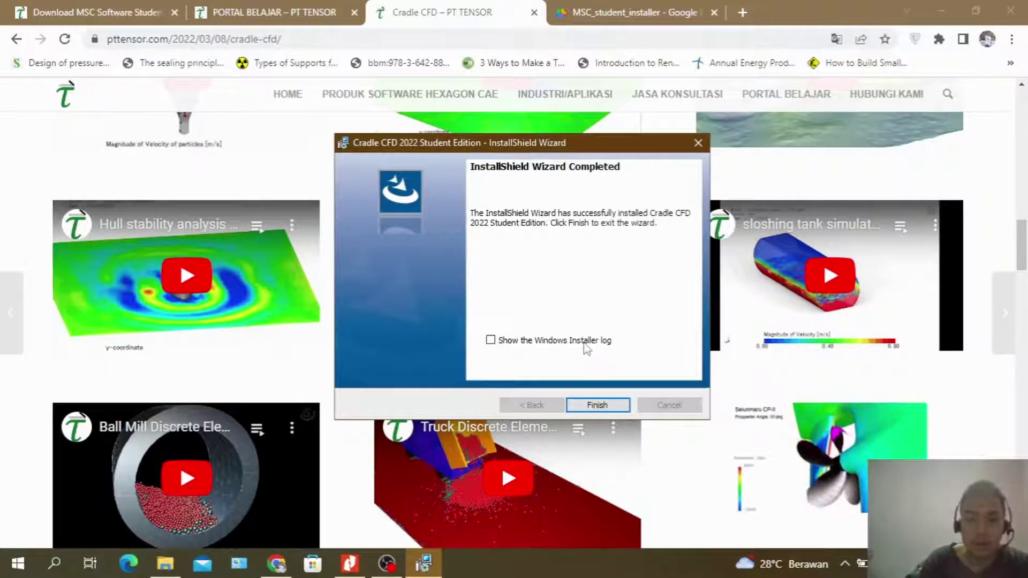
pyautogui.click(597, 404)
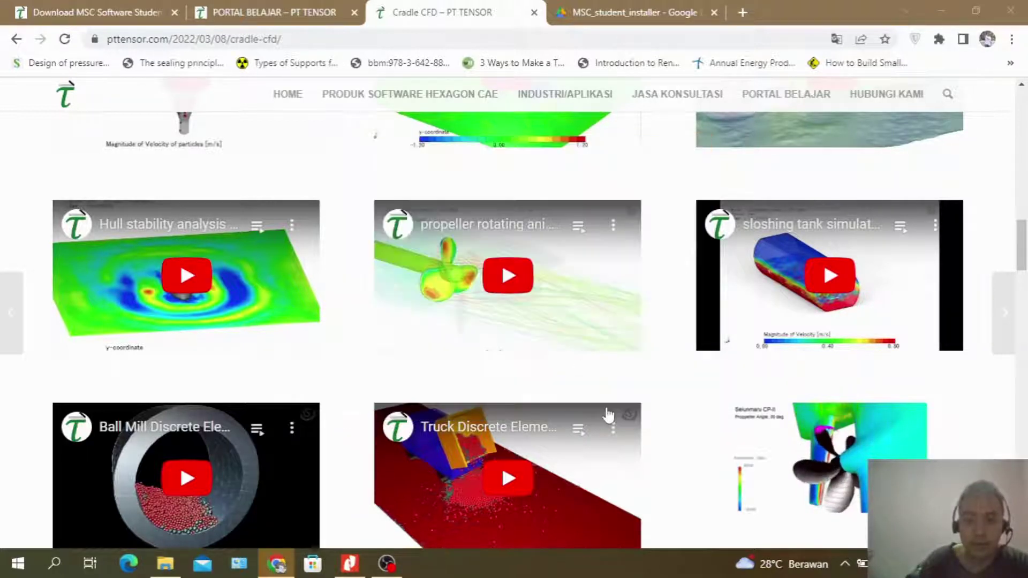
# Step: Switch to File Explorer, open D:\AKADEMIK\cradle\cradle_CFD and launch the CradleCFD_2022_Win64_Patch4_Mar2022_a application
pyautogui.click(940, 8)
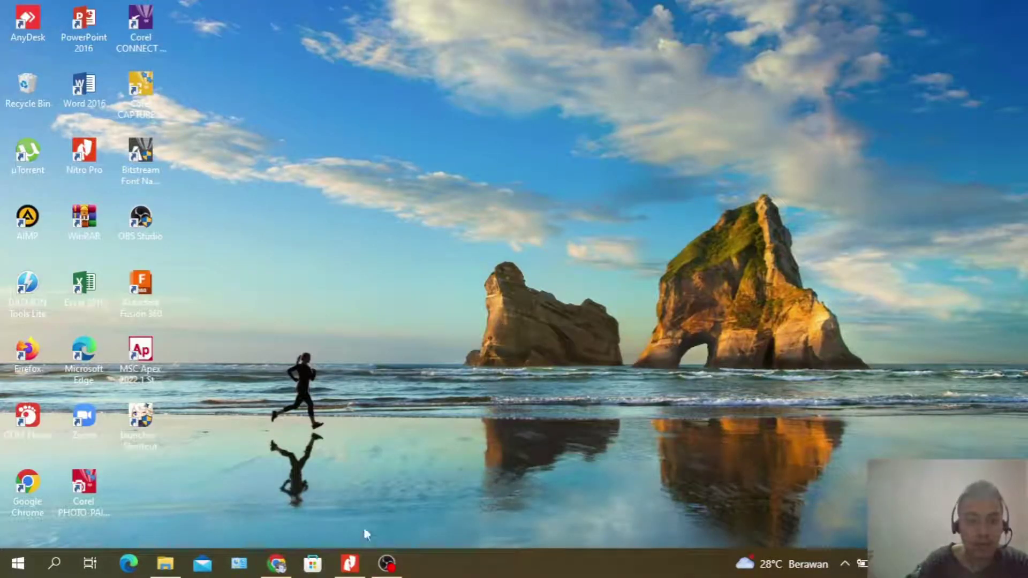
pyautogui.click(165, 567)
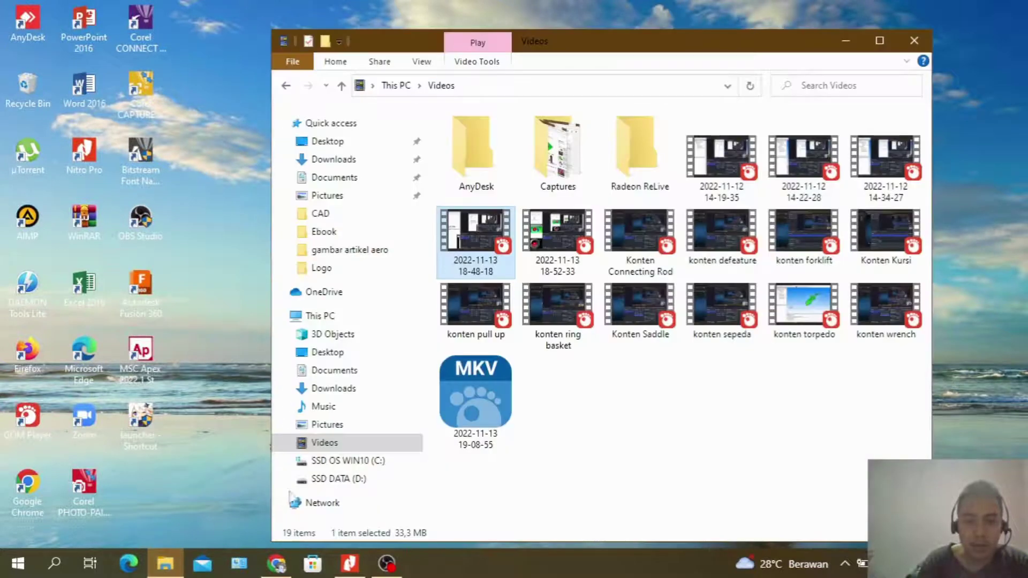
pyautogui.click(352, 479)
pyautogui.click(481, 135)
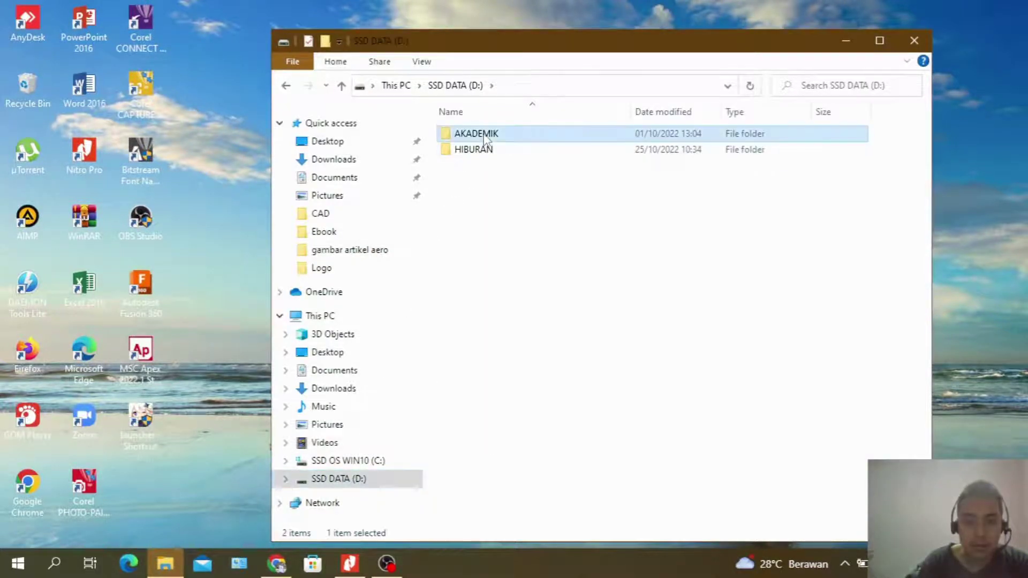
pyautogui.doubleClick(484, 135)
pyautogui.click(482, 183)
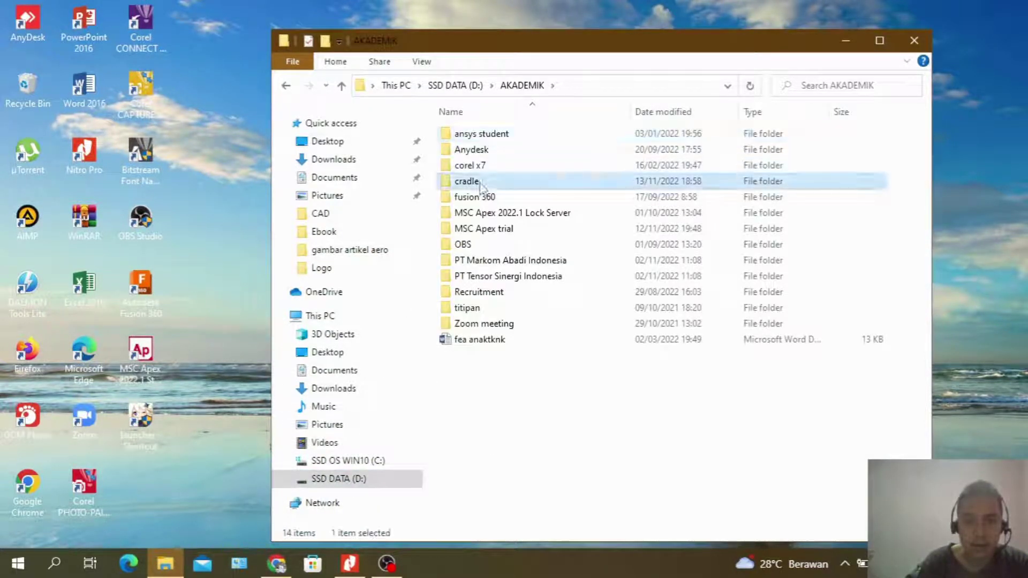
pyautogui.doubleClick(482, 184)
pyautogui.doubleClick(474, 150)
pyautogui.doubleClick(516, 199)
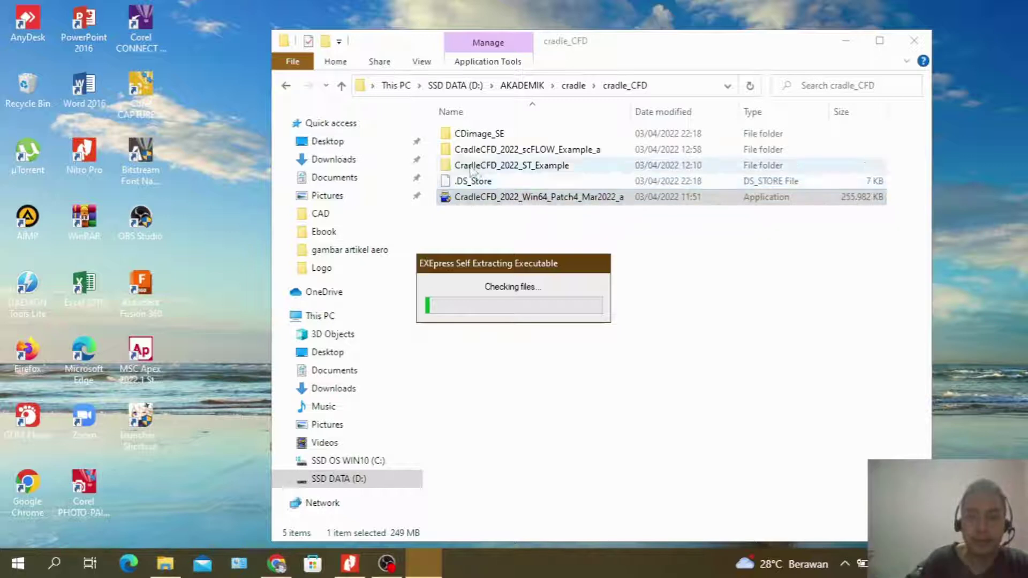
pyautogui.hotkey('alt', 'Left')
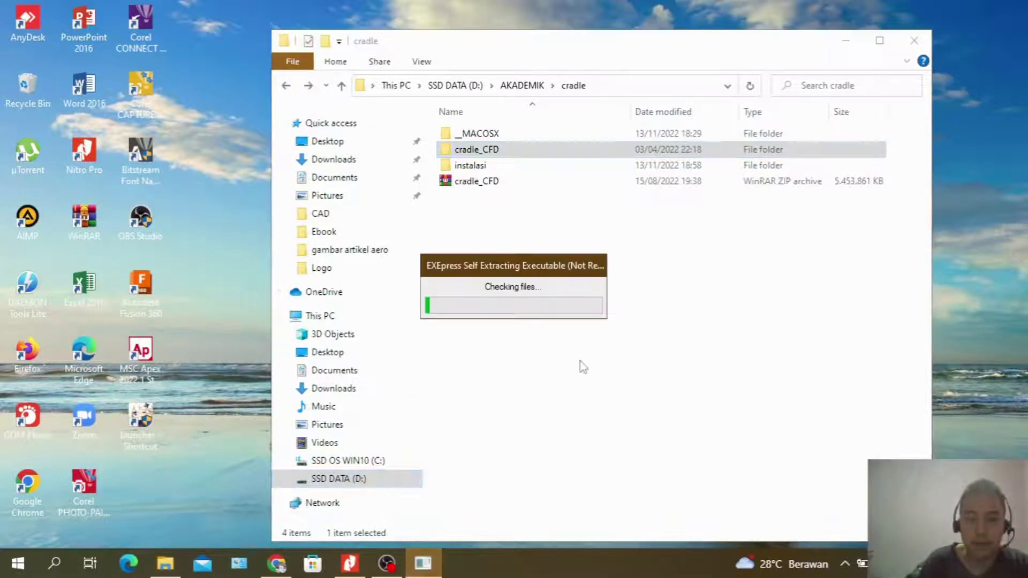
pyautogui.doubleClick(504, 149)
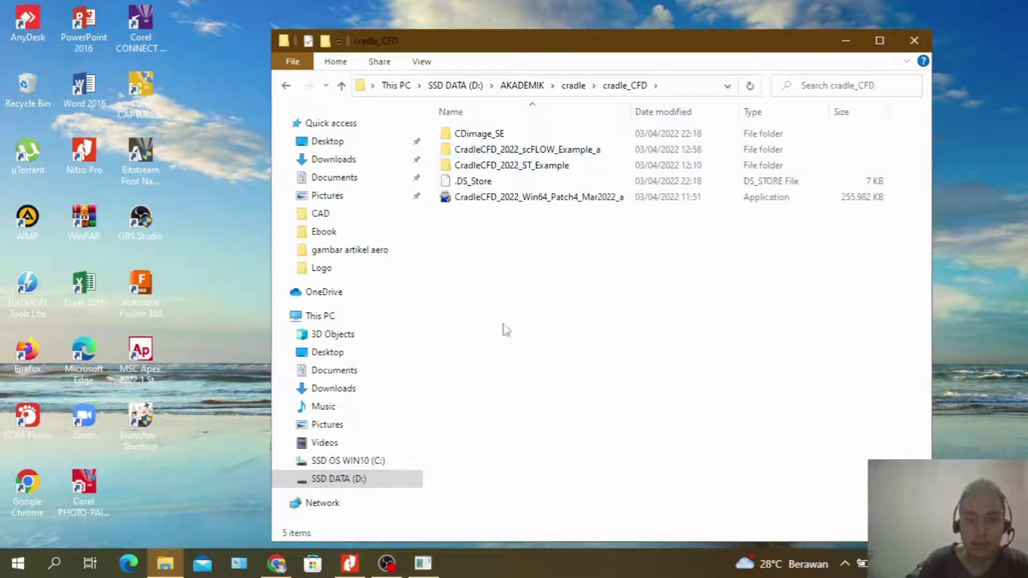
# Step: Install Cradle CFD 2022 Patch 4 2022.03 into D:\AKADEMIK\cradle\instalasi\ and finish its setup
pyautogui.moveTo(438, 565)
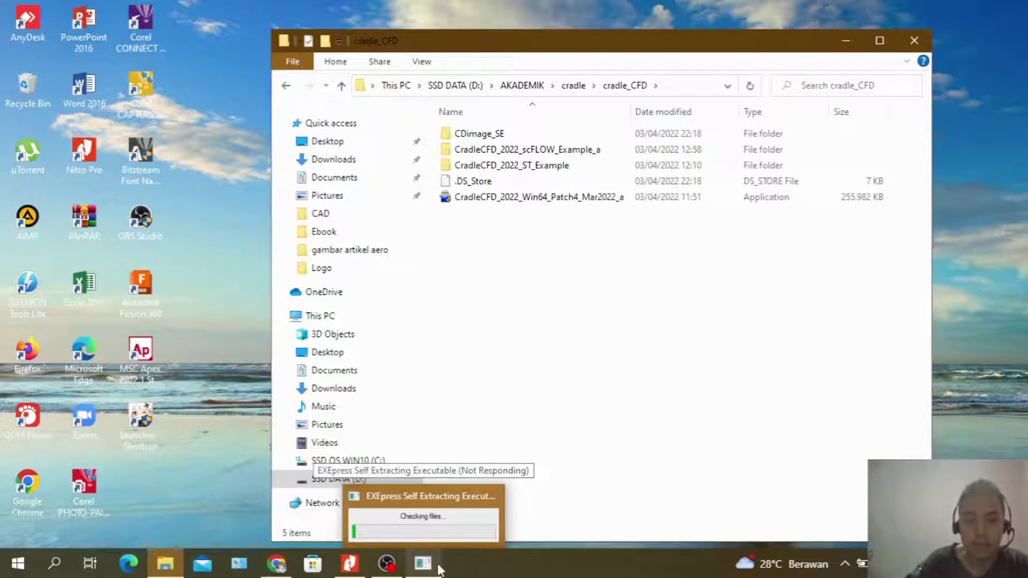
pyautogui.click(437, 566)
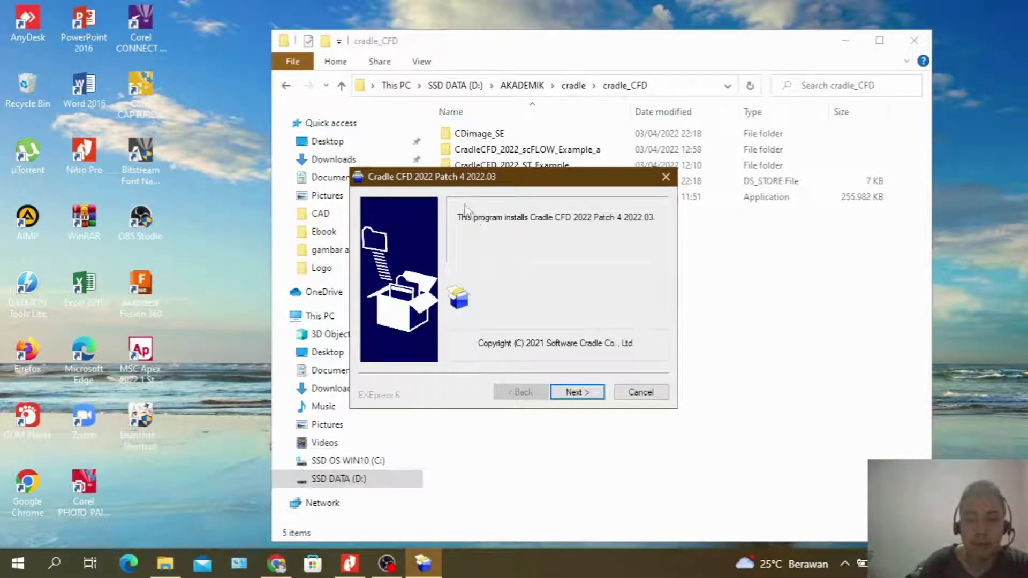
pyautogui.click(596, 395)
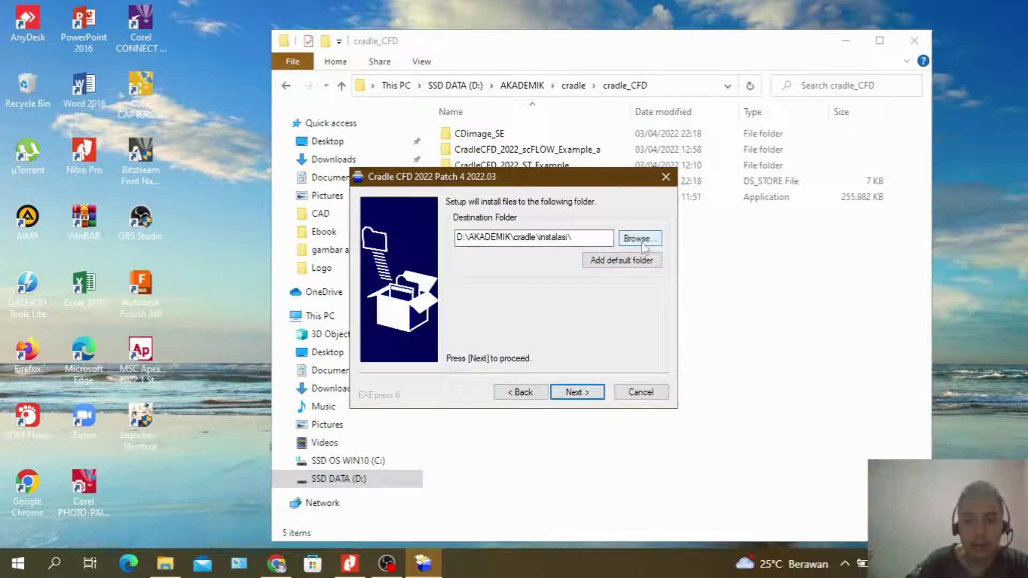
pyautogui.click(579, 392)
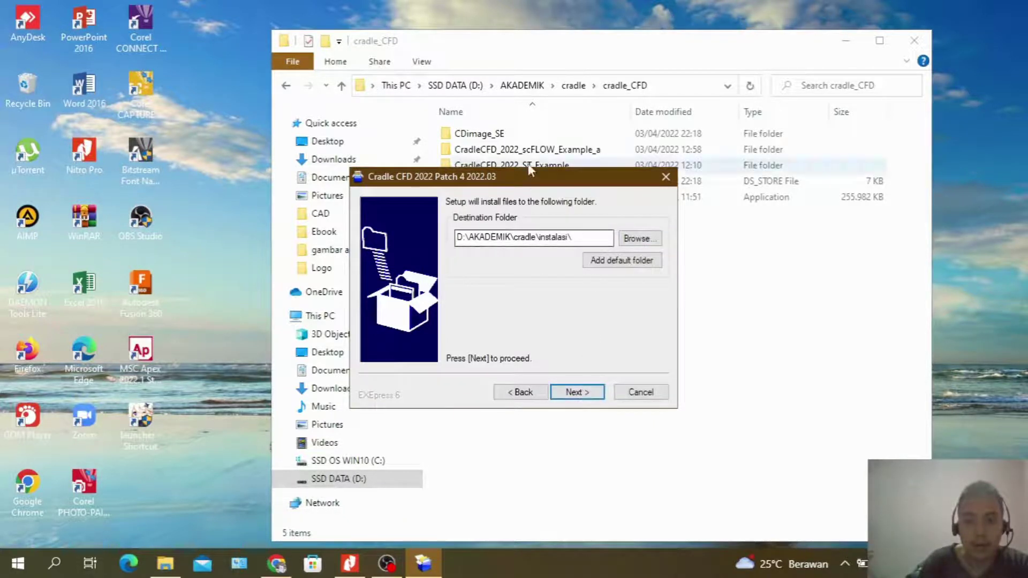
pyautogui.moveTo(537, 195); pyautogui.dragTo(549, 164)
pyautogui.click(588, 374)
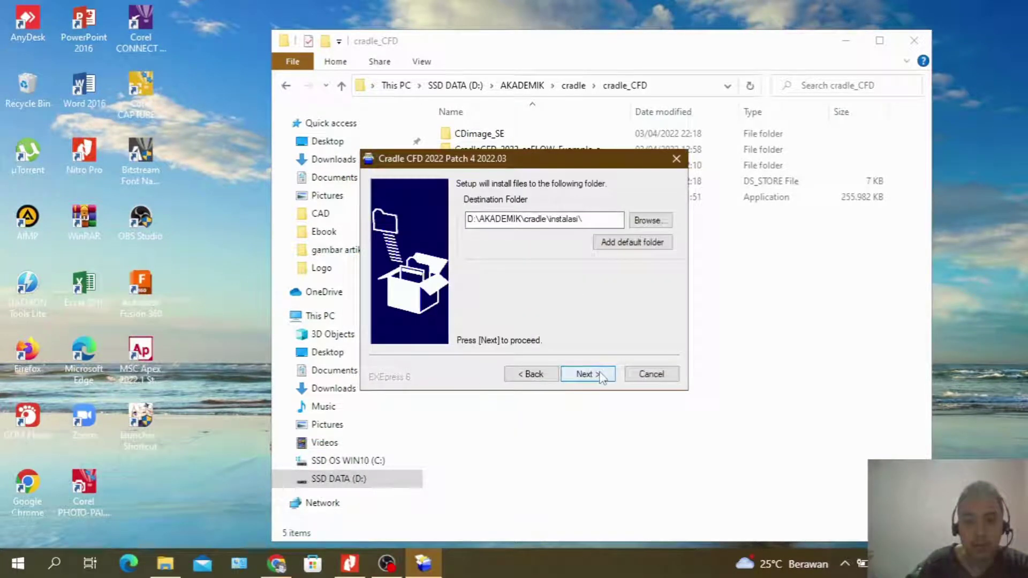
pyautogui.click(600, 376)
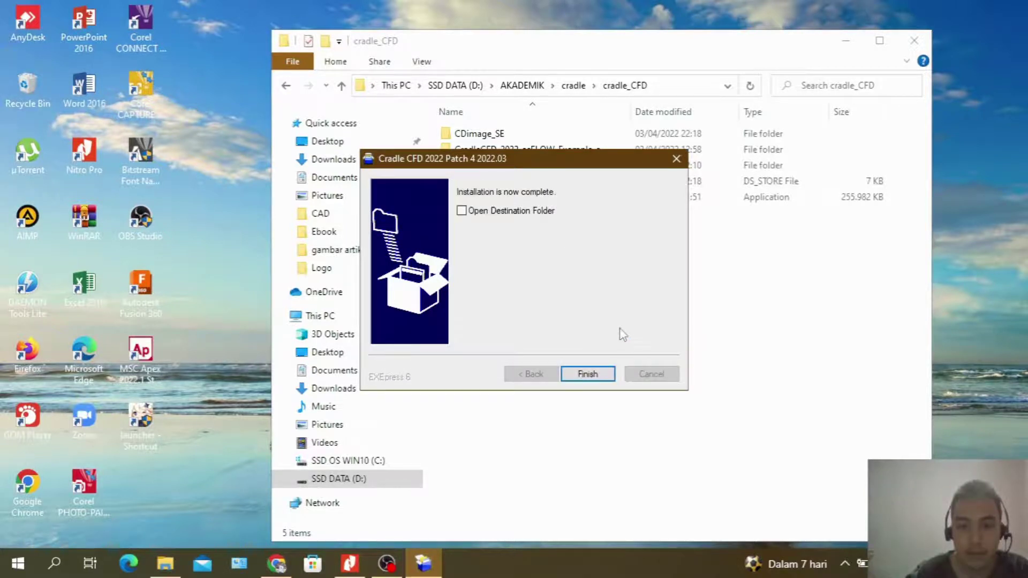
pyautogui.press('Return')
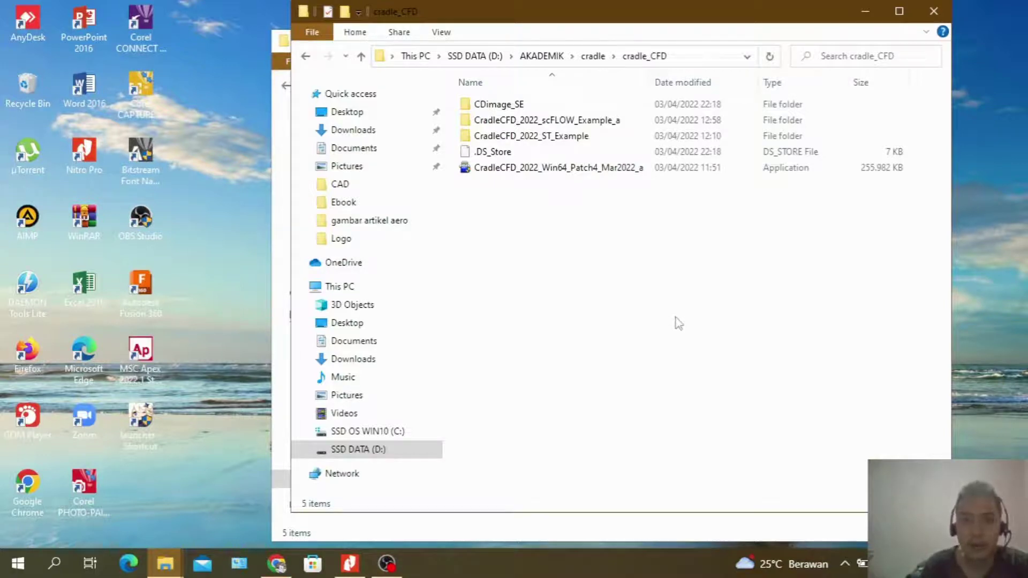
# Step: Search Windows for cradle, open Cradle CFD 2022 Student Edition and start the scFLOW preprocessor from its launcher
pyautogui.click(55, 564)
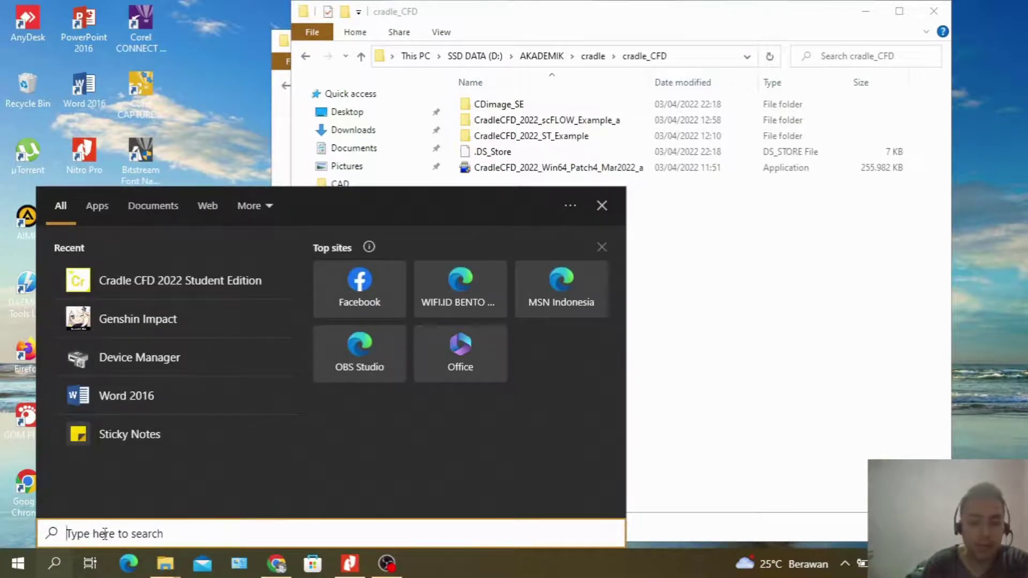
pyautogui.write('crad')
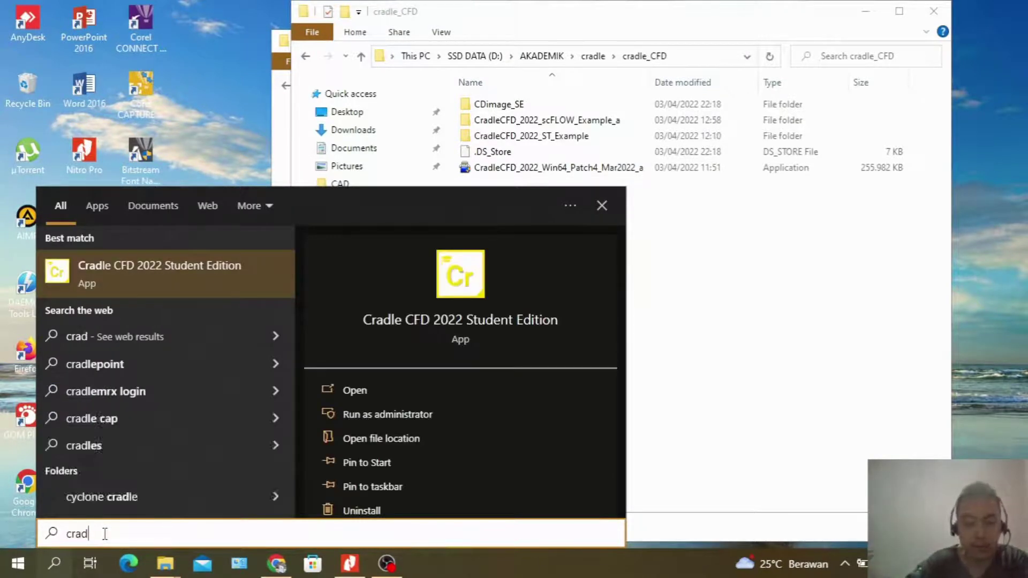
pyautogui.write('le')
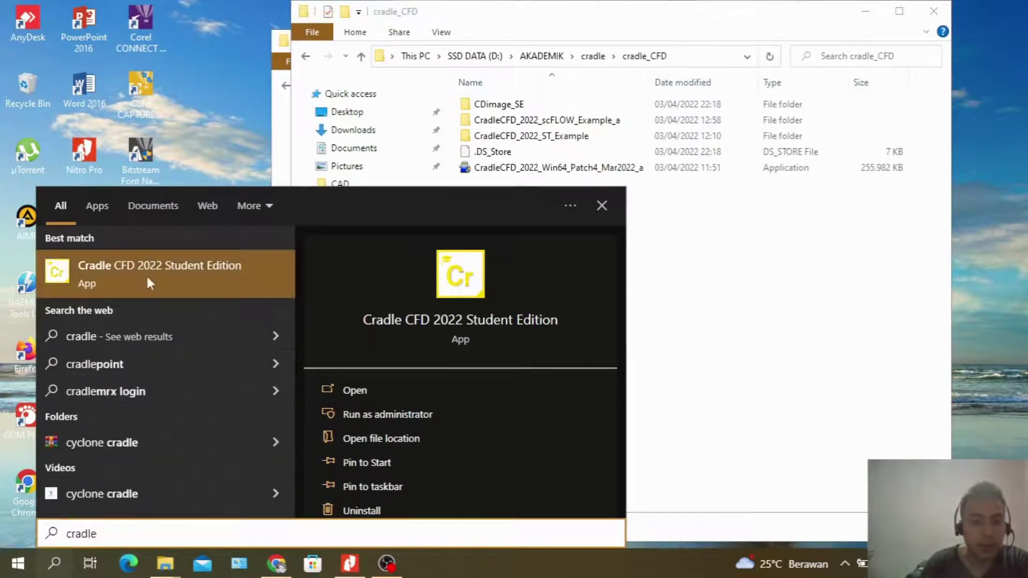
pyautogui.click(146, 274)
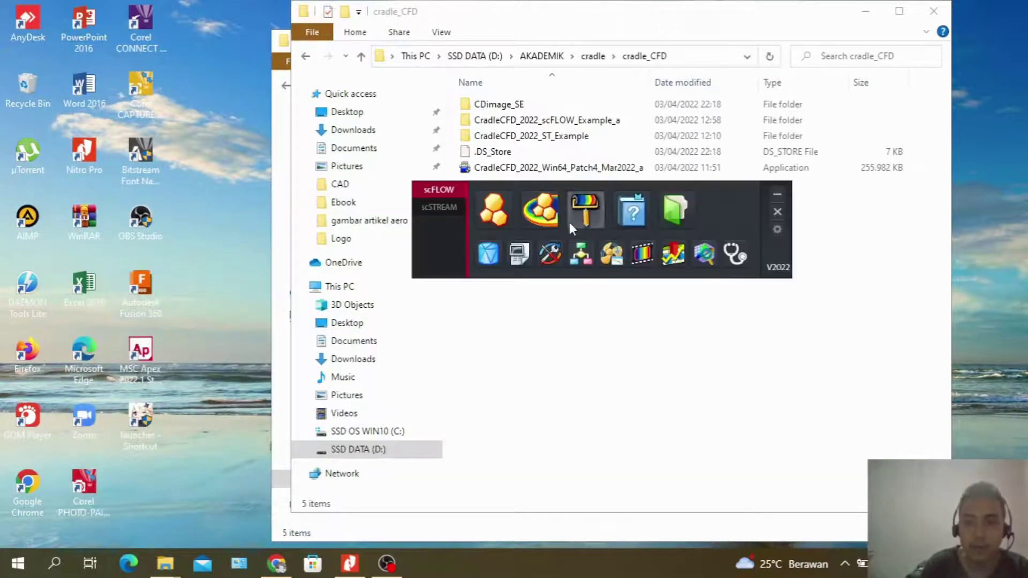
pyautogui.click(497, 208)
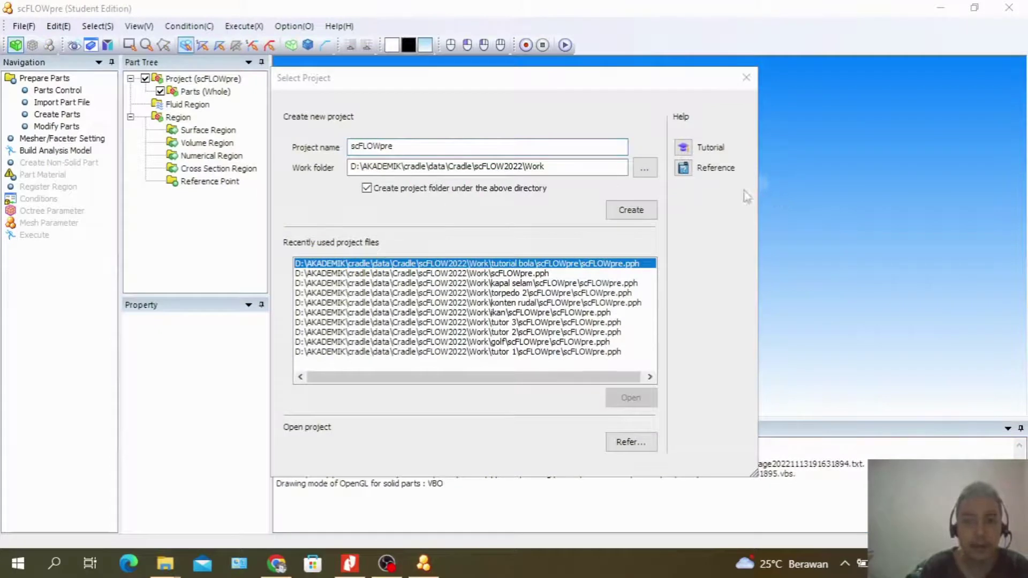
# Step: Create the scFLOWpre project in a new work folder called file 1 inside the Work directory
pyautogui.click(340, 94)
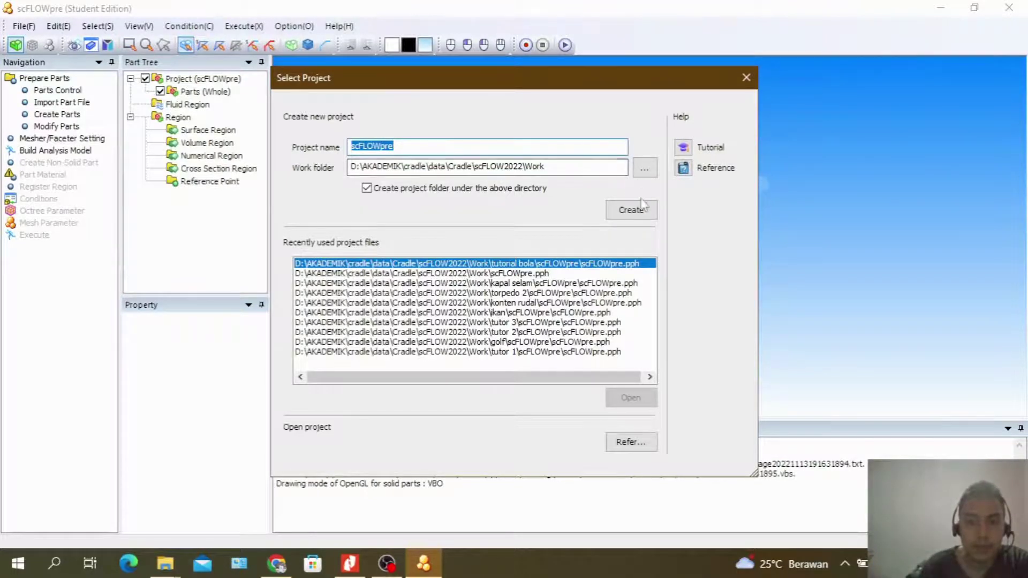
pyautogui.click(644, 169)
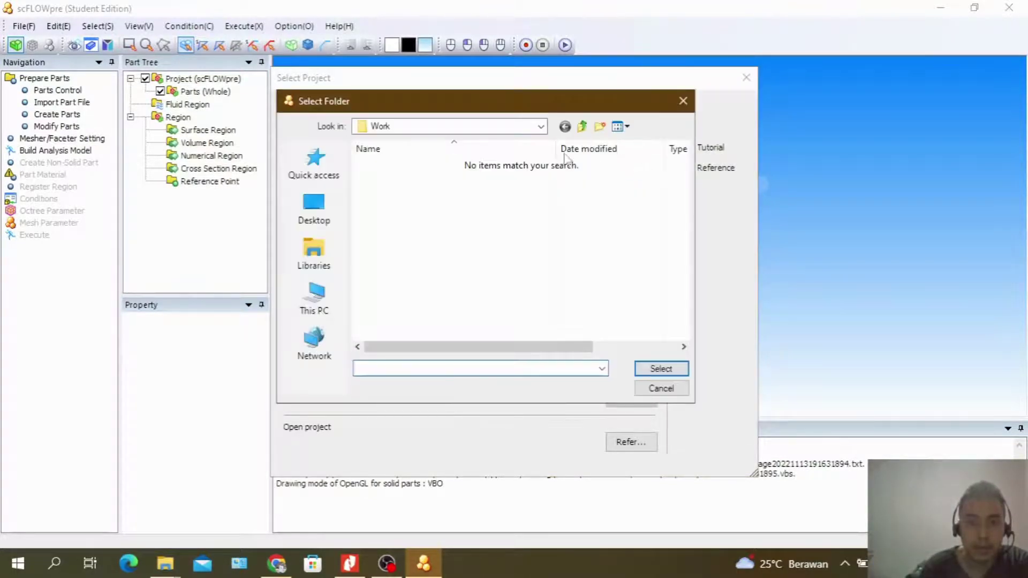
pyautogui.click(599, 127)
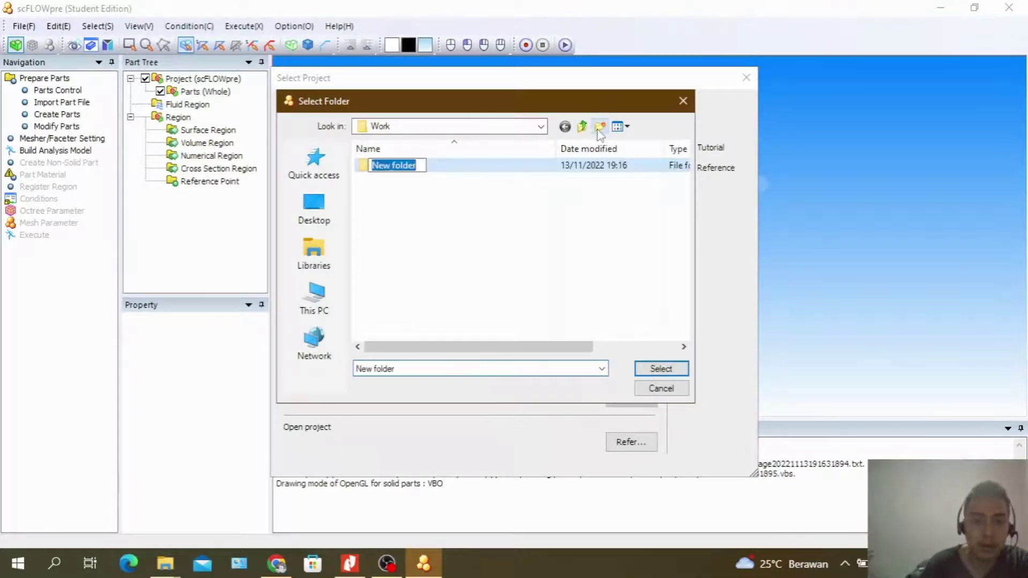
pyautogui.write('file 1')
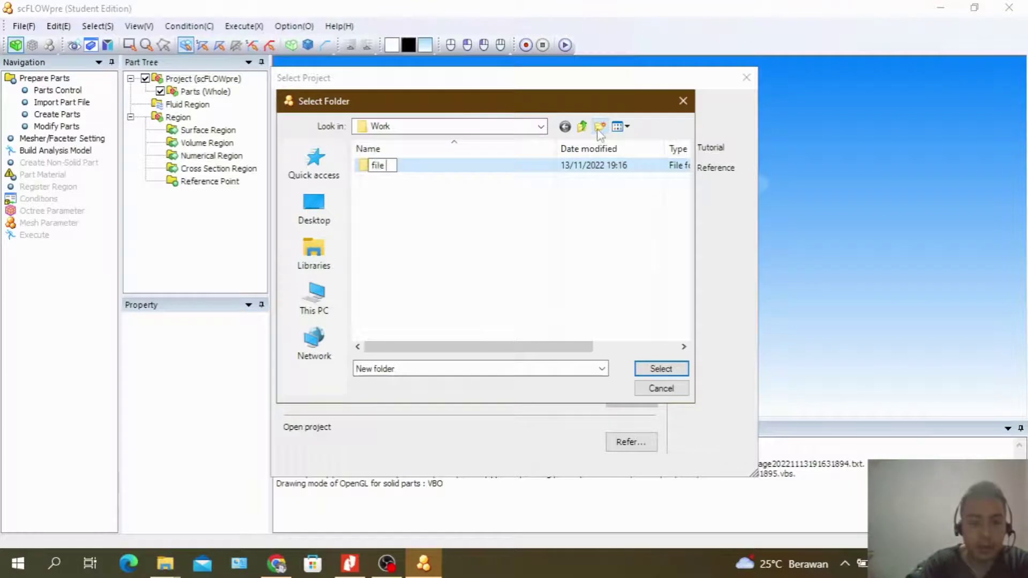
pyautogui.click(649, 364)
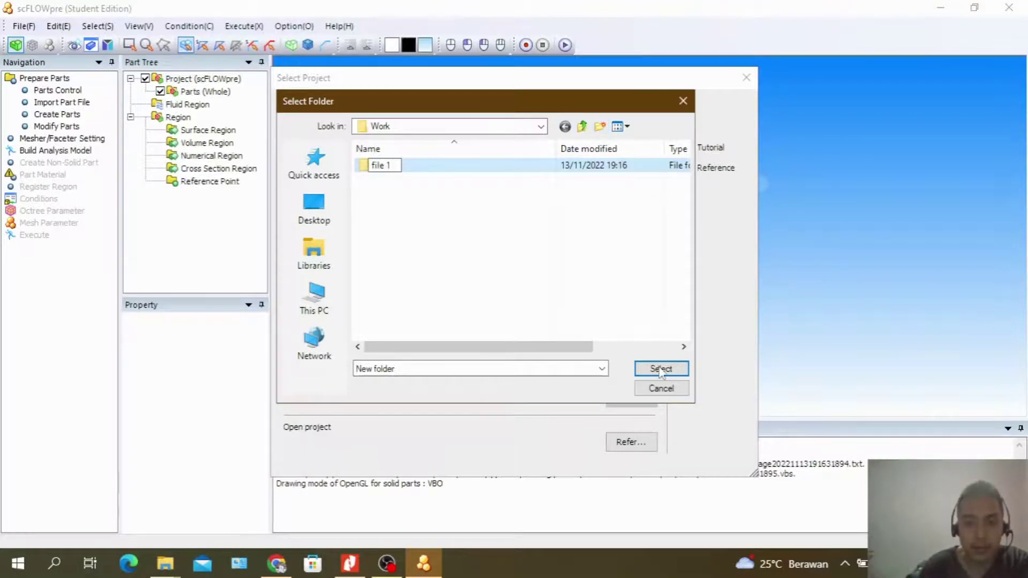
pyautogui.click(630, 215)
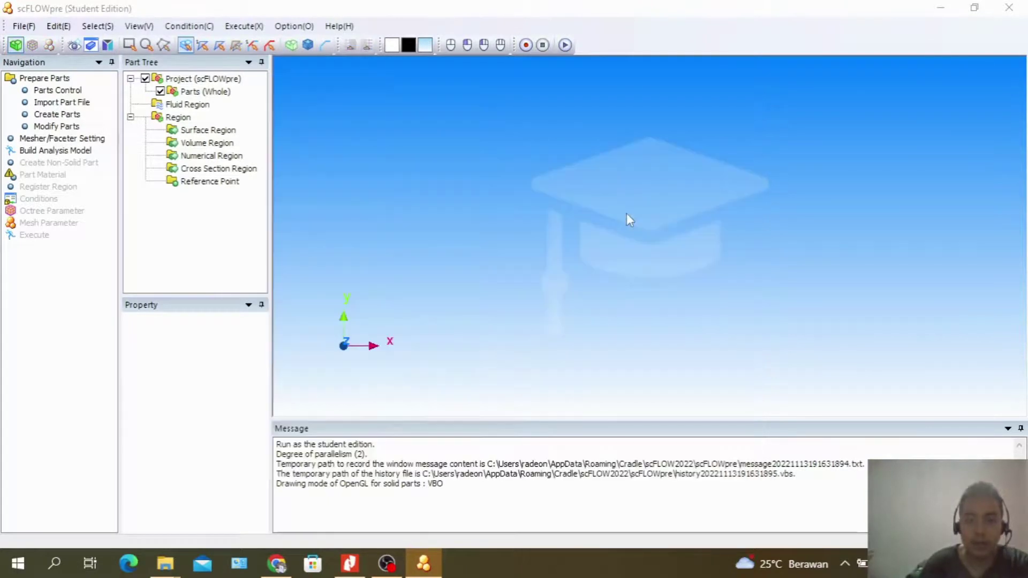
# Step: Create a sphere part centred at 0, 0, 0 with a 1 m radius, previewing it before confirming
pyautogui.doubleClick(72, 114)
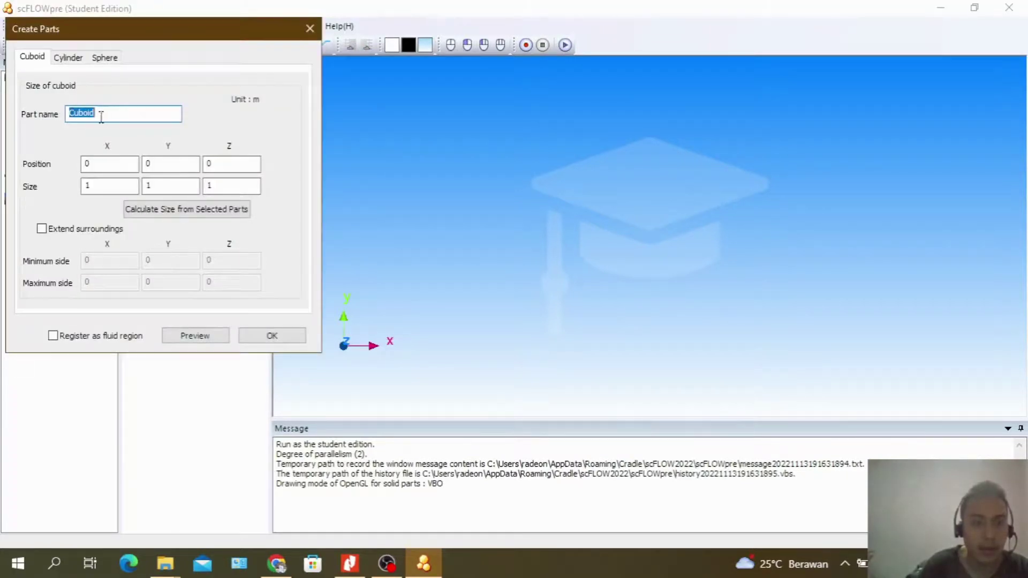
pyautogui.click(68, 57)
pyautogui.click(104, 57)
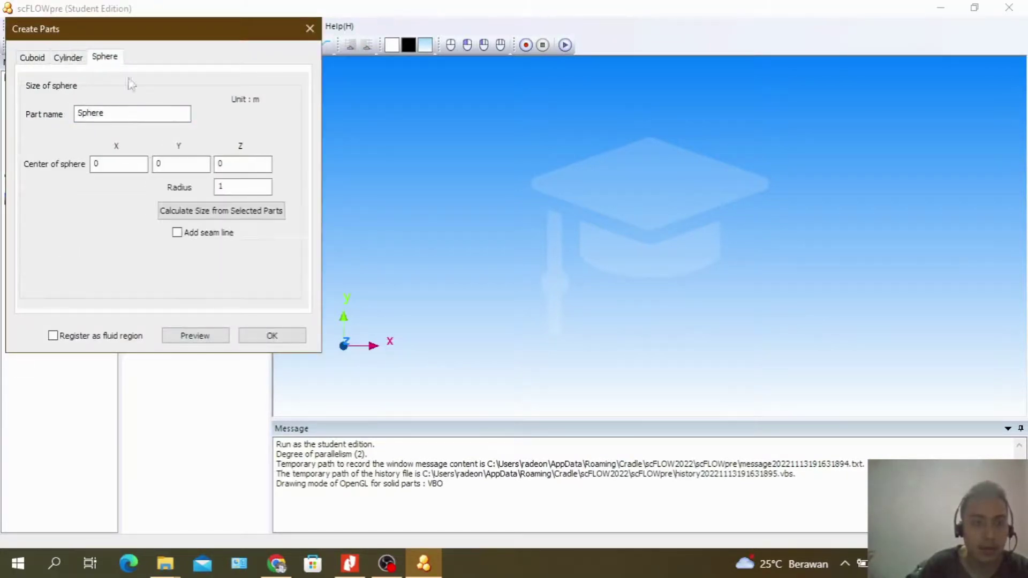
pyautogui.click(198, 335)
pyautogui.click(270, 335)
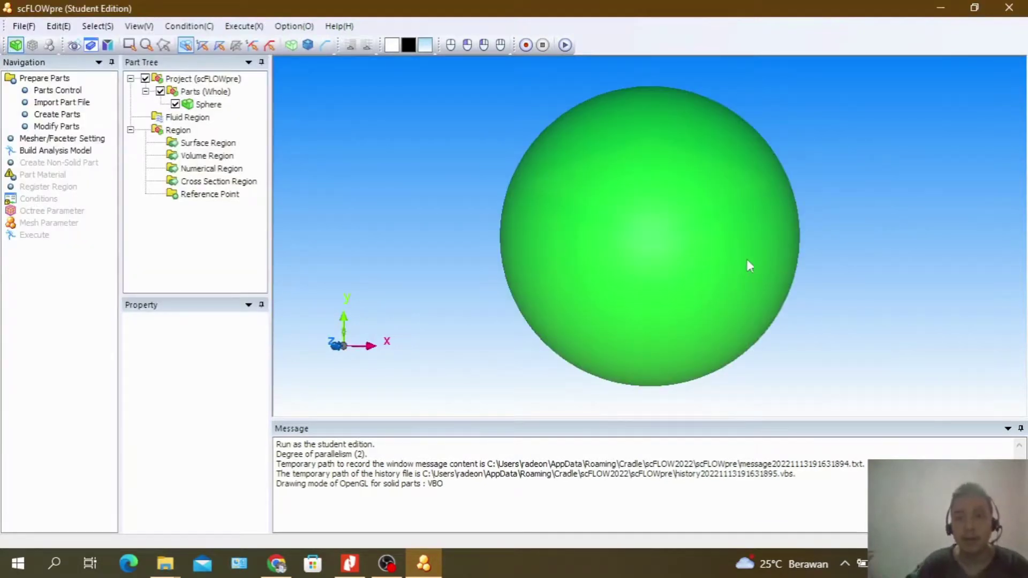
pyautogui.scroll(-4, 748, 259)
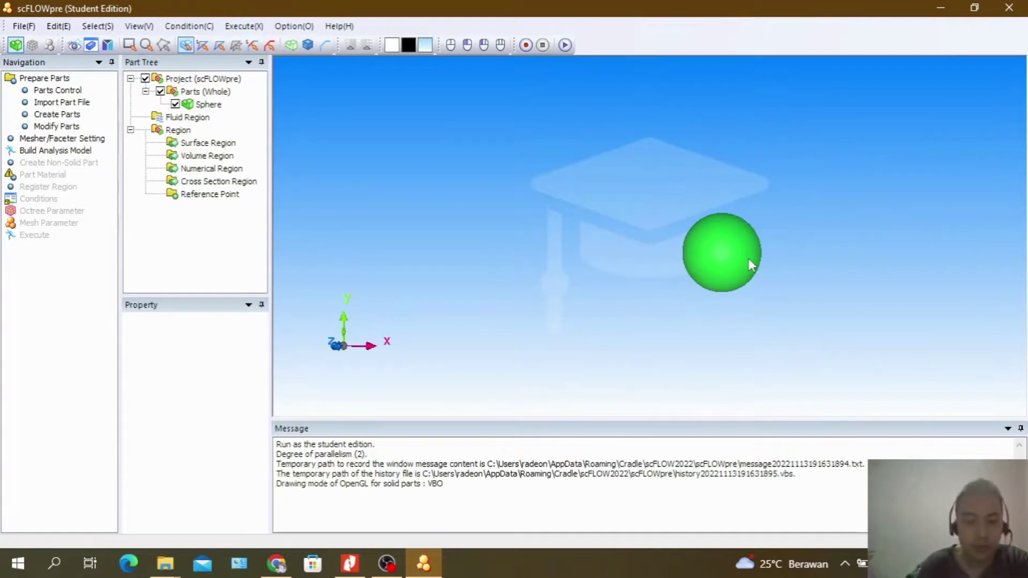
pyautogui.scroll(2, 668, 239)
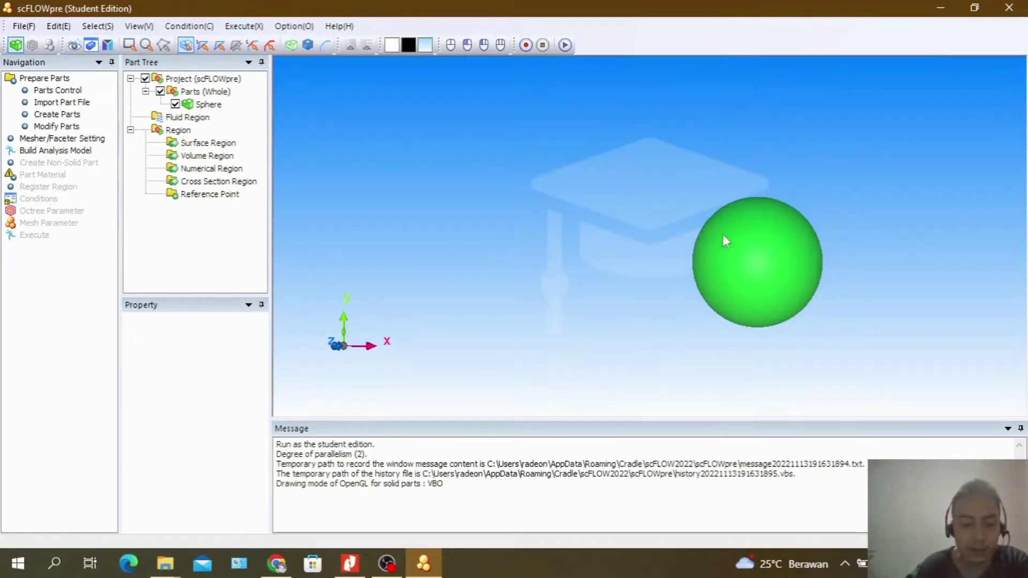
pyautogui.moveTo(819, 205)
pyautogui.mouseDown()
pyautogui.moveTo(587, 178)
pyautogui.moveTo(641, 185)
pyautogui.mouseUp()
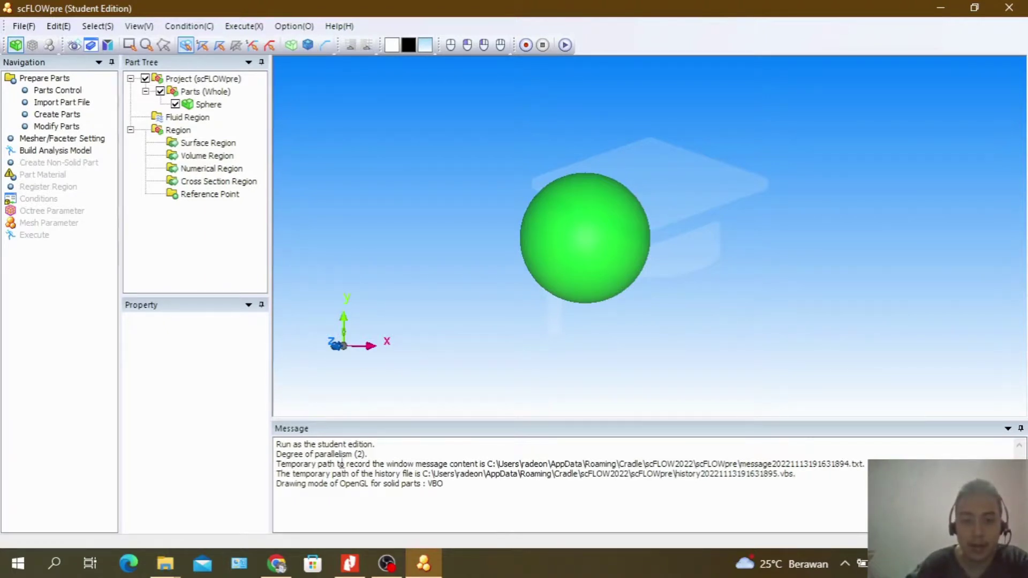
# Step: Switch to Chrome and review the MSC Software student download page, highlighting its web address and the list of free programs
pyautogui.click(282, 570)
pyautogui.click(119, 6)
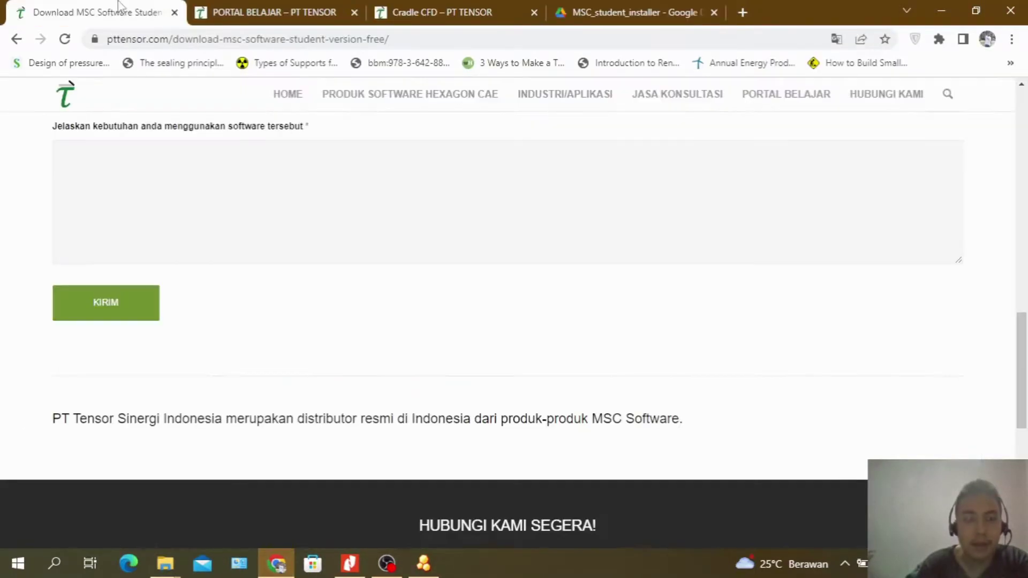
pyautogui.scroll(15, 360, 225)
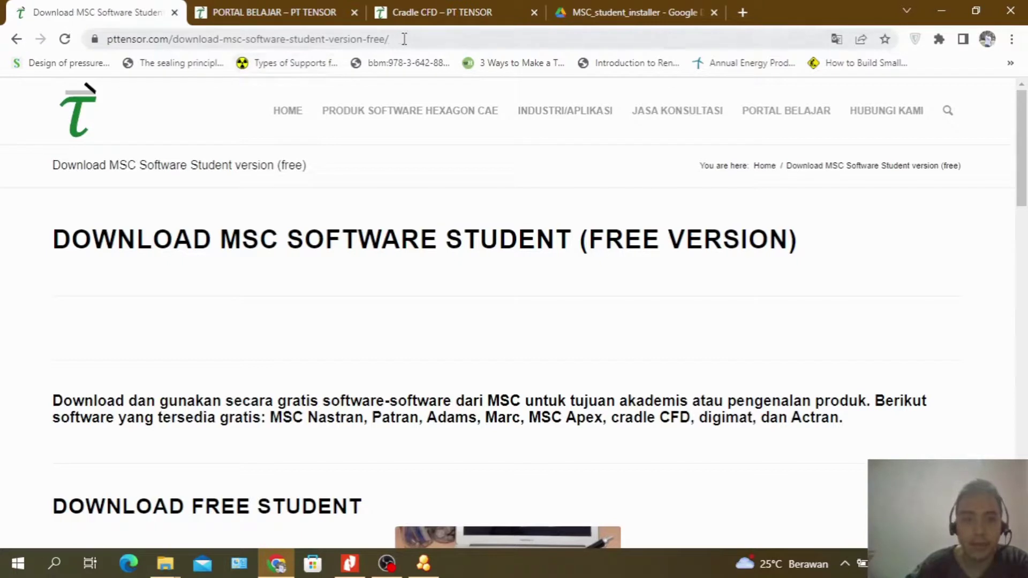
pyautogui.moveTo(404, 39); pyautogui.dragTo(107, 43)
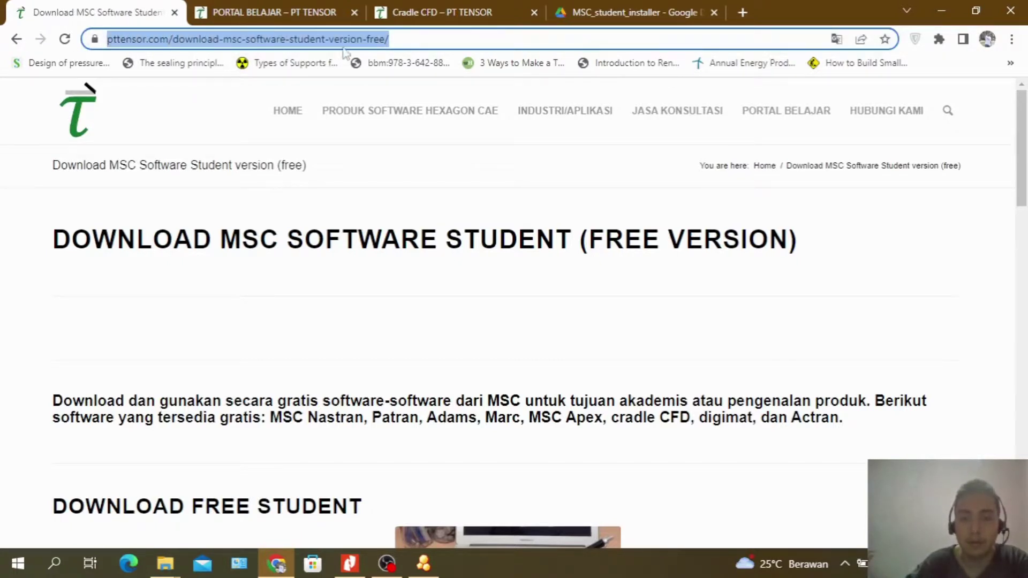
pyautogui.scroll(-6, 491, 299)
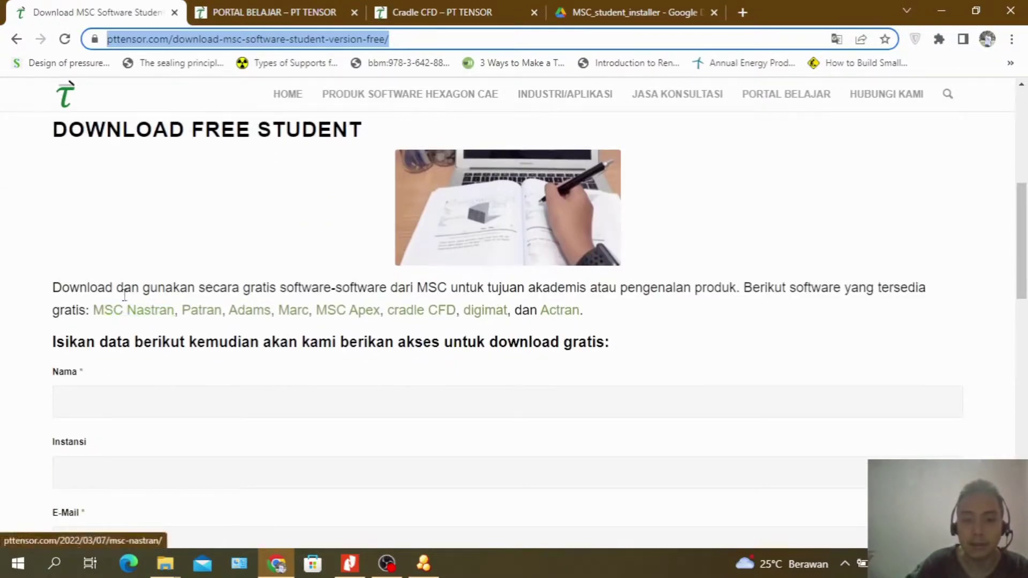
pyautogui.moveTo(603, 314); pyautogui.dragTo(95, 315)
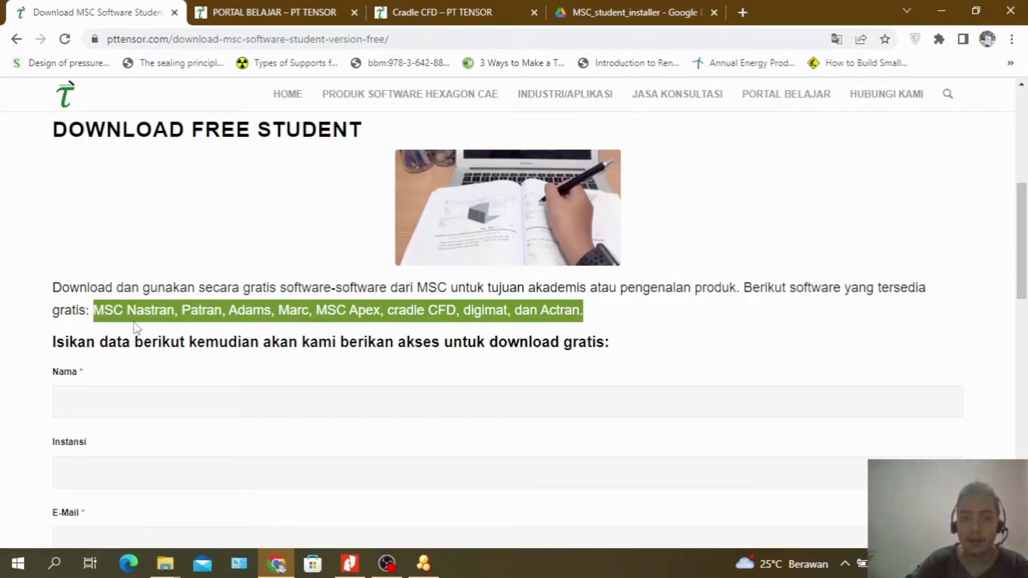
# Step: Look over the MSC_student_installer Drive folder and the Cradle CFD page, and return to the beginning of the student download page
pyautogui.click(658, 9)
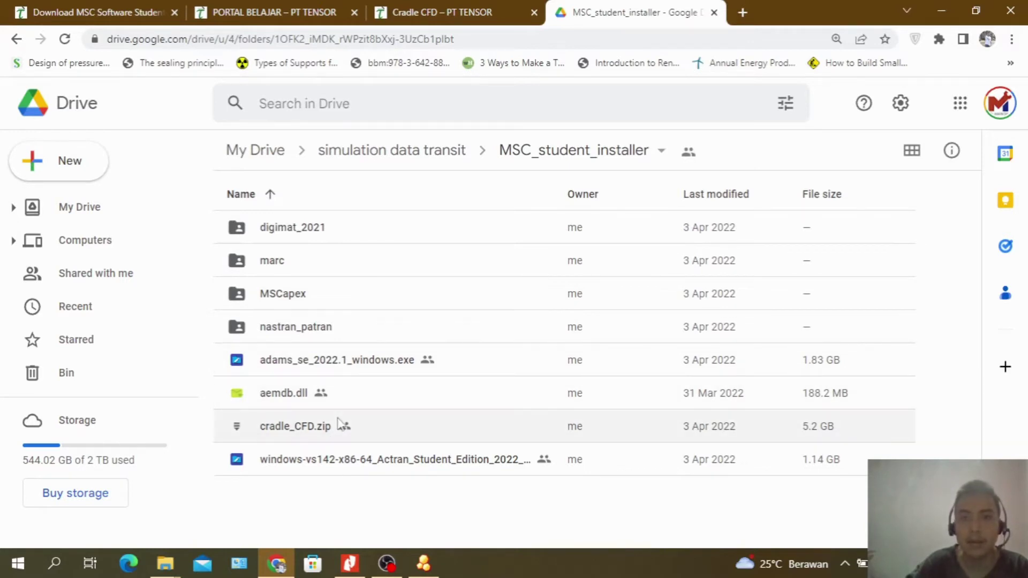
pyautogui.click(324, 8)
pyautogui.click(408, 8)
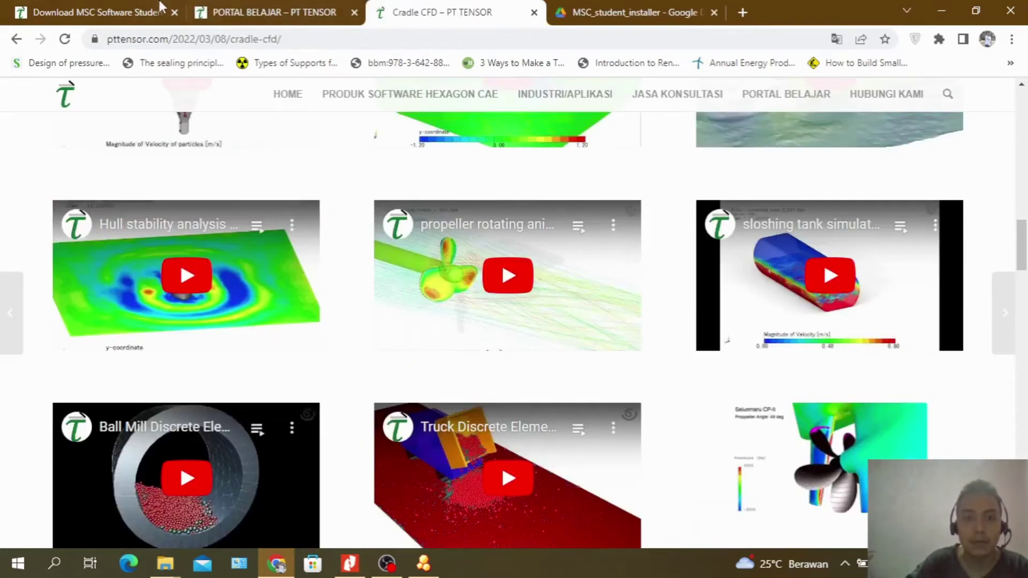
pyautogui.click(159, 7)
pyautogui.scroll(3, 806, 358)
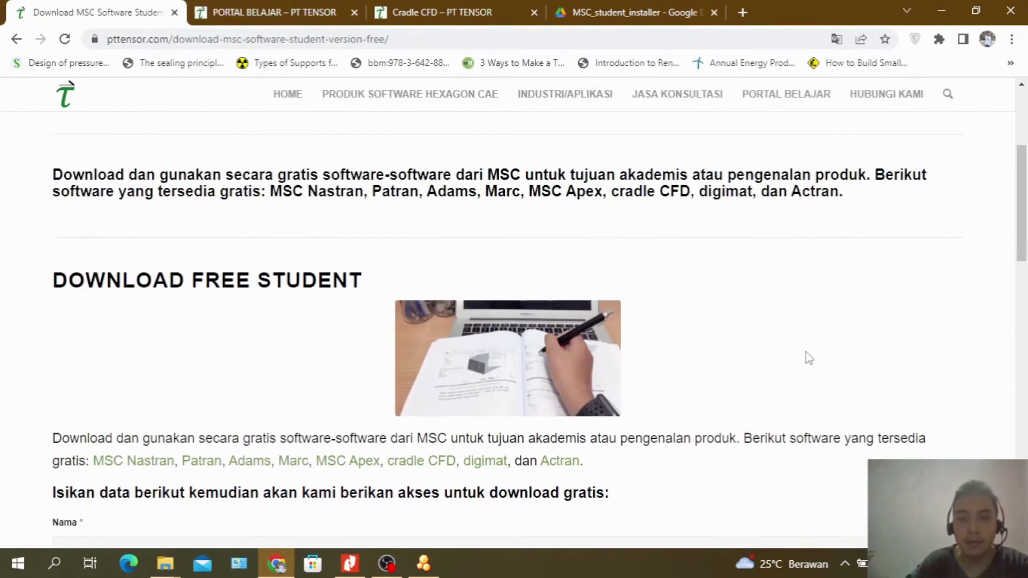
pyautogui.scroll(2, 806, 357)
pyautogui.scroll(3, 809, 357)
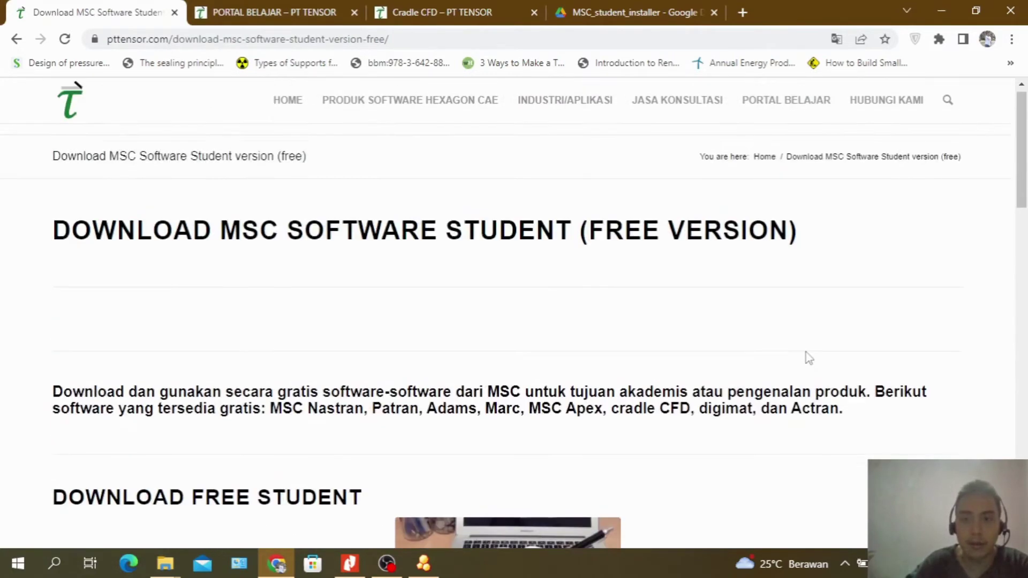